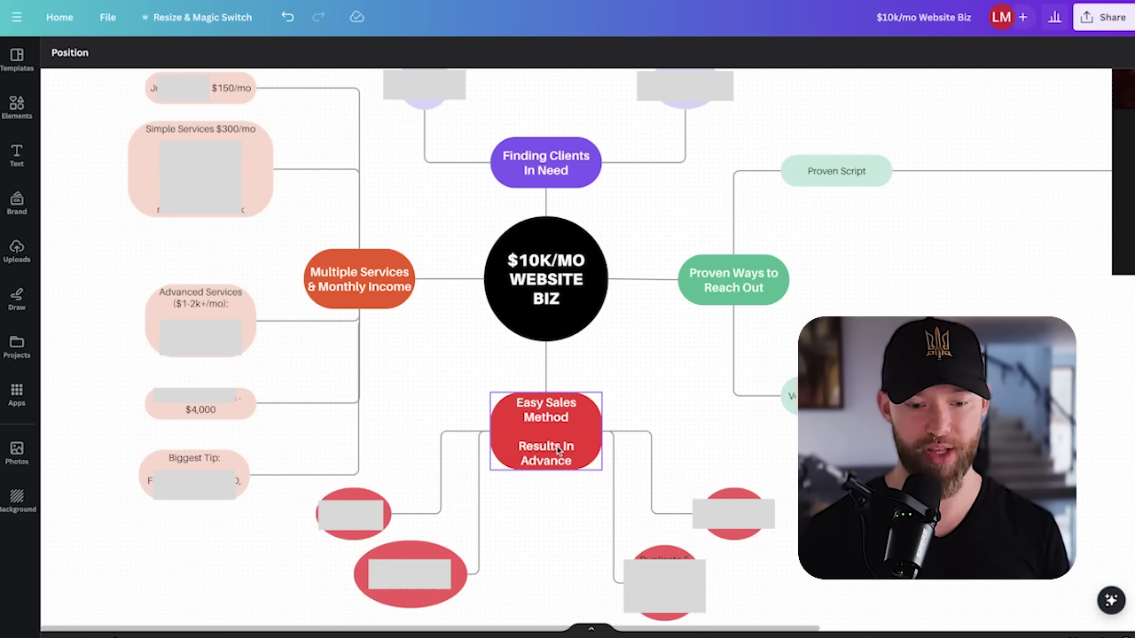
scroll(558, 450, "up", 1)
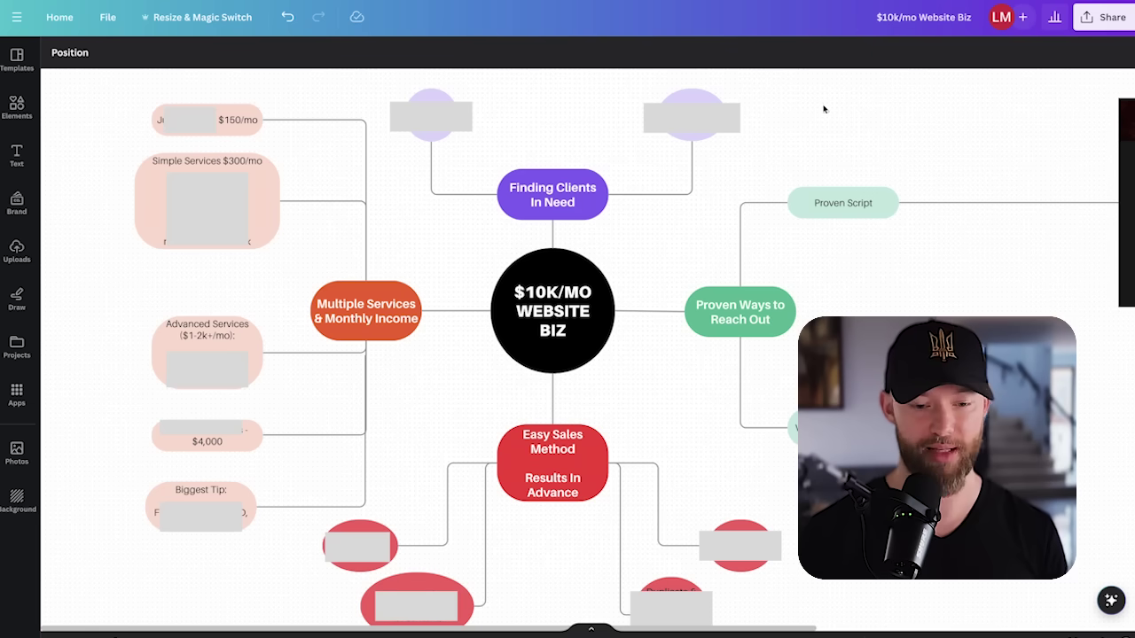
left_click(692, 117)
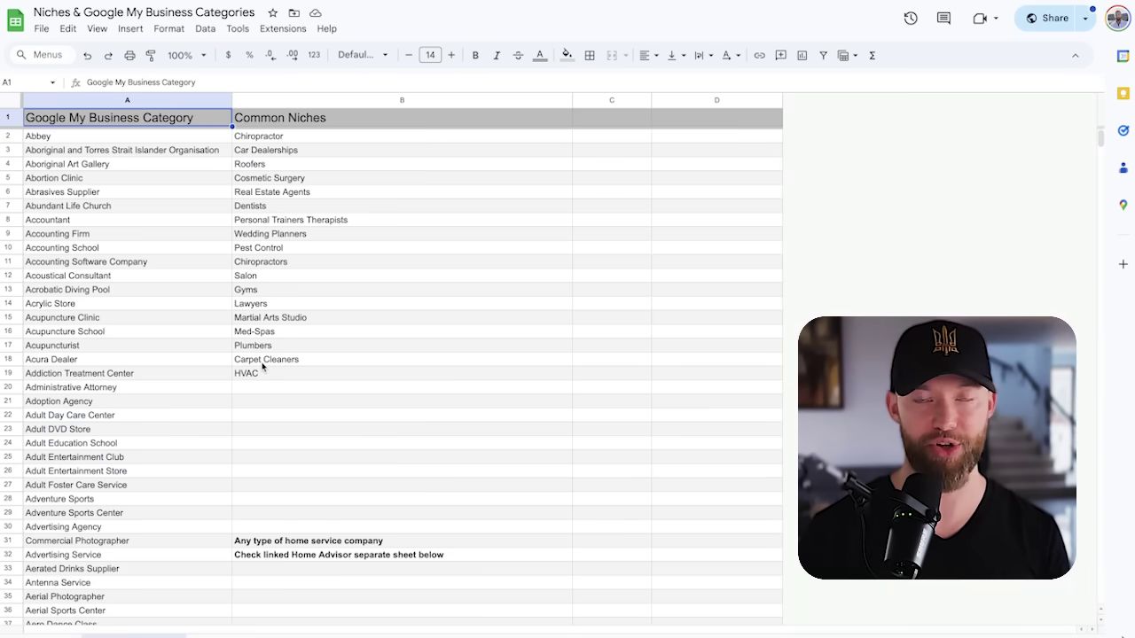
Step: Look through the Google My Business categories and the Common Niches column in the Google Sheets niche list, selecting the Roofers entry
scroll(195, 329, "down", 20)
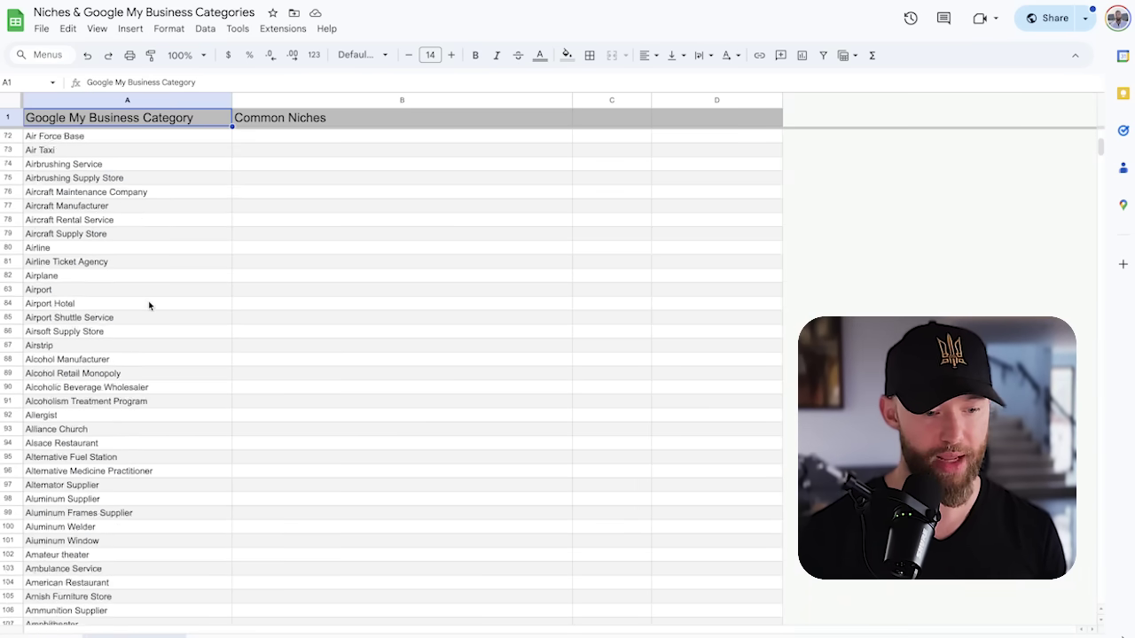
scroll(209, 376, "up", 20)
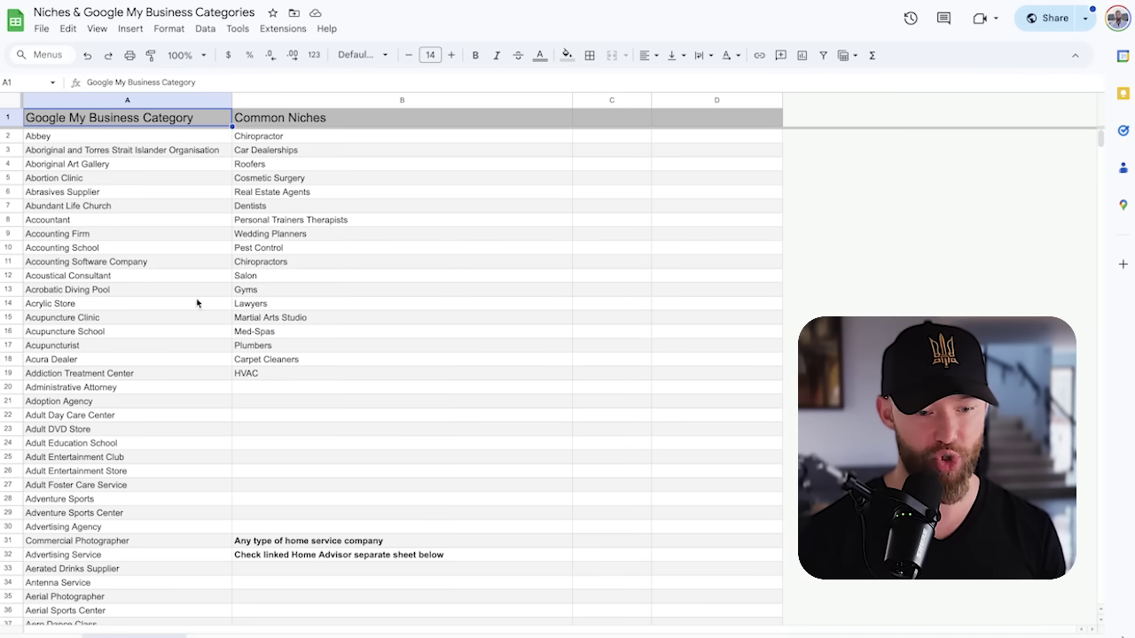
left_click_drag(362, 473, 284, 163)
left_click(287, 161)
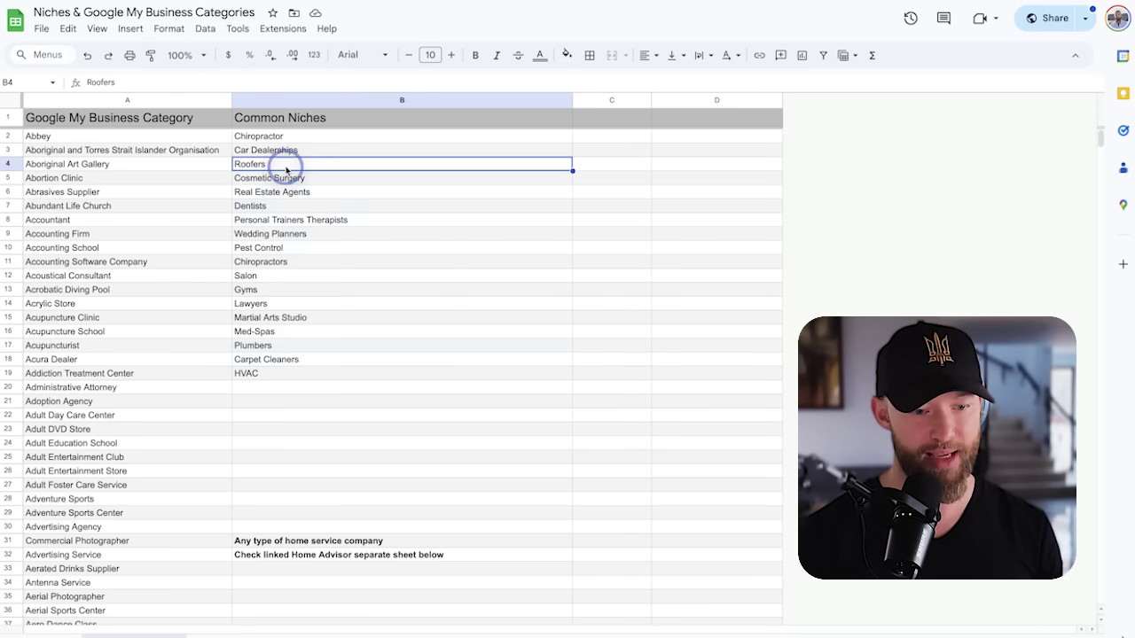
Step: Go to the Home Advisor lead fee sheet and examine the fee ranges, including both values for Radiant Panel Heating Units
key("ctrl+shift+Page_Down")
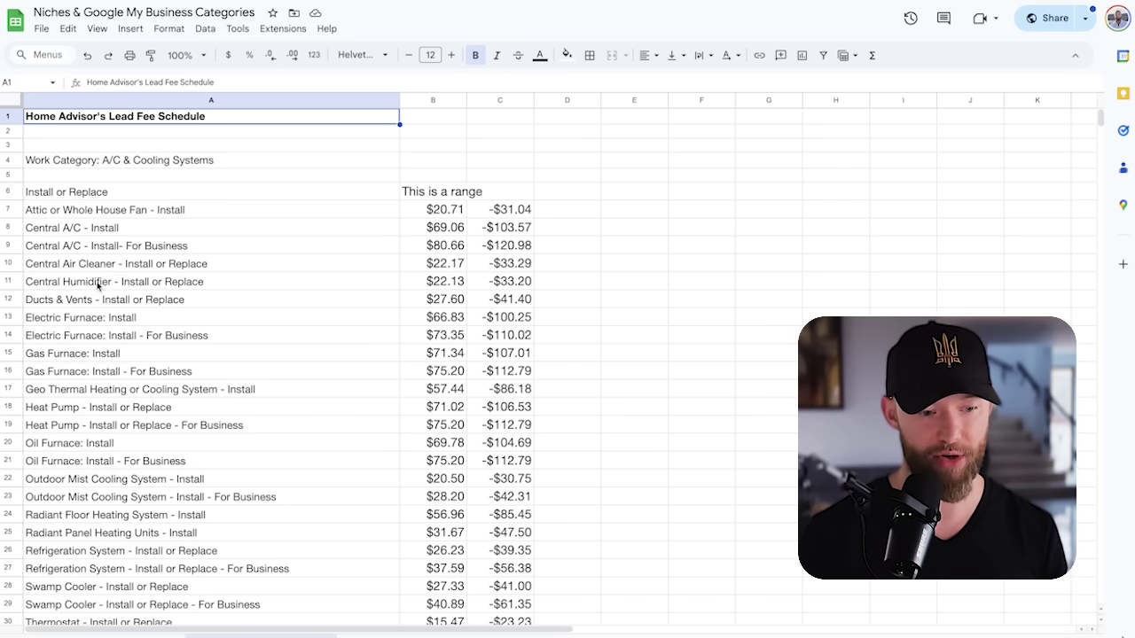
scroll(222, 380, "down", 4)
left_click(433, 376)
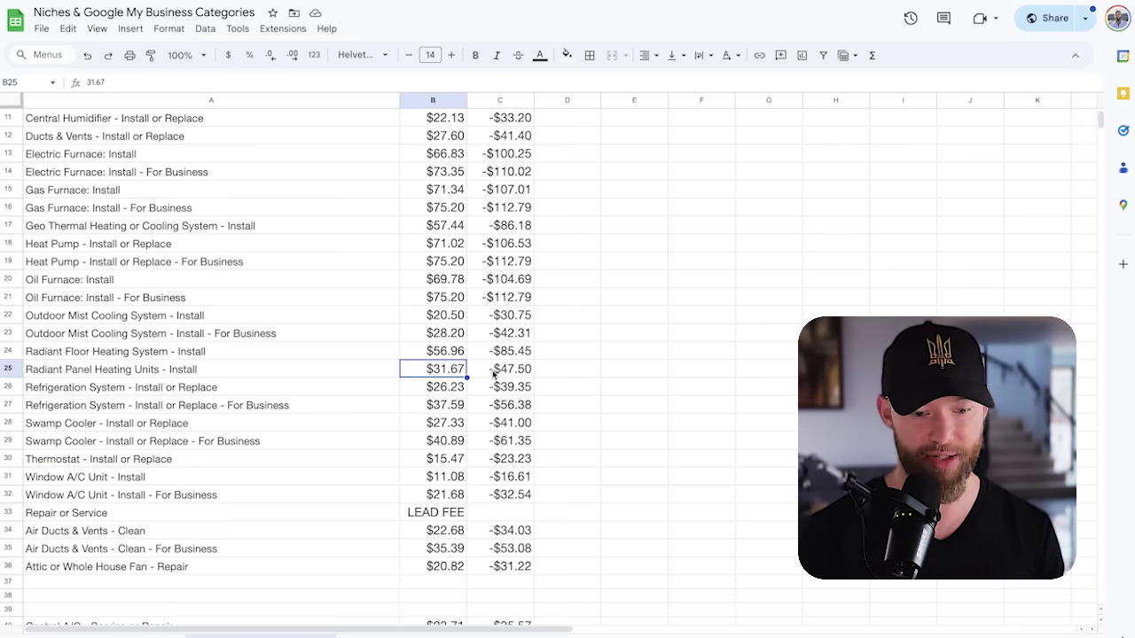
left_click(499, 375)
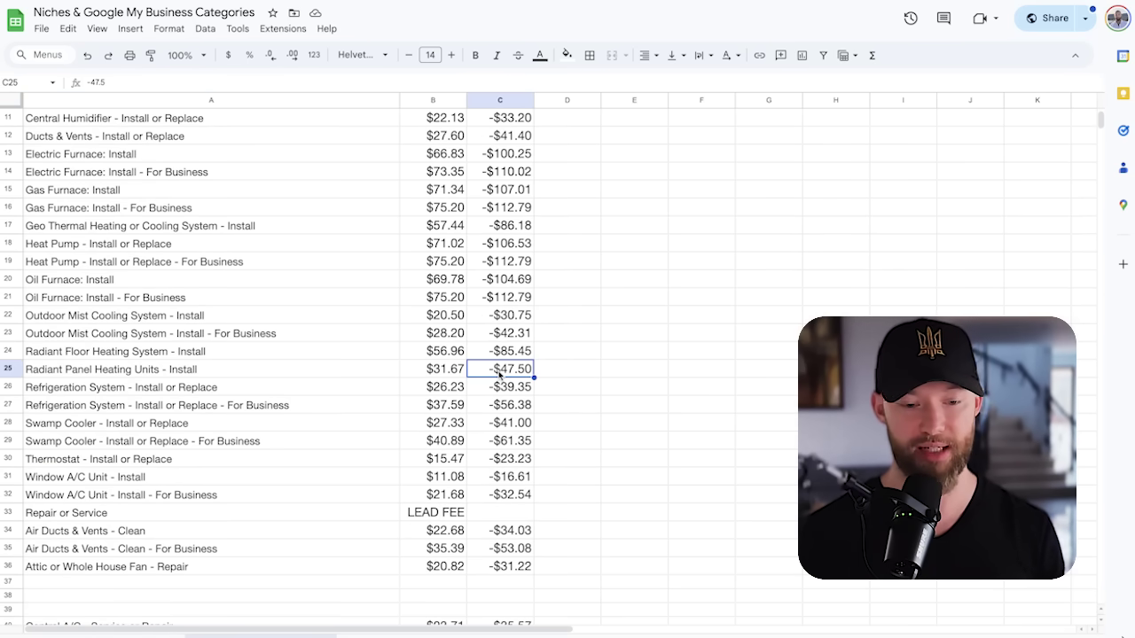
scroll(499, 375, "up", 4)
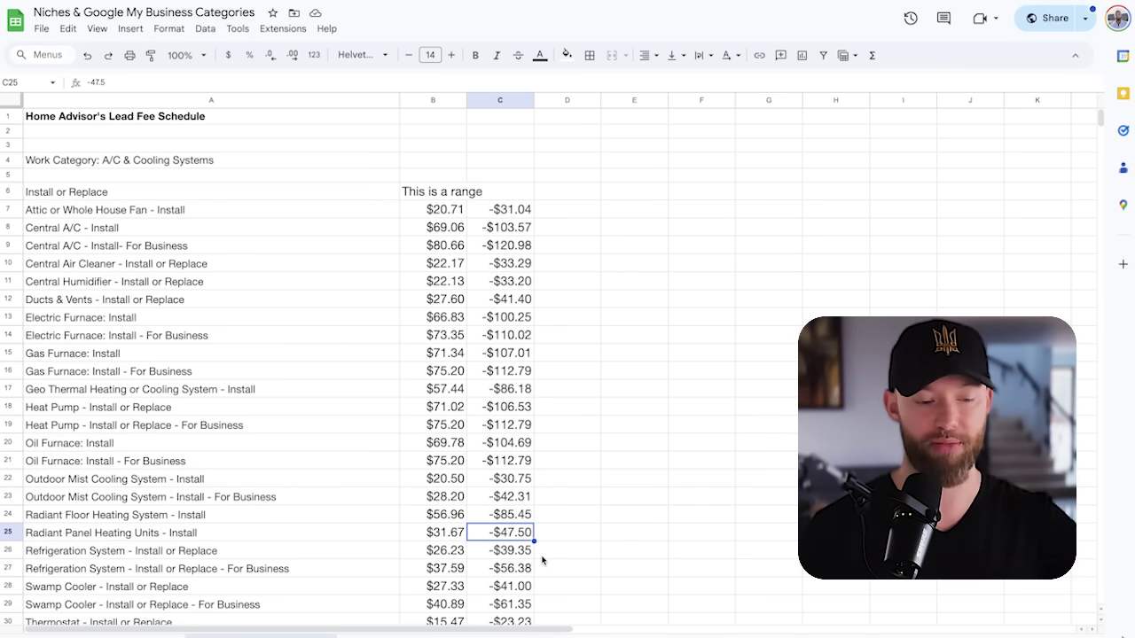
scroll(329, 592, "down", 15)
scroll(286, 453, "down", 8)
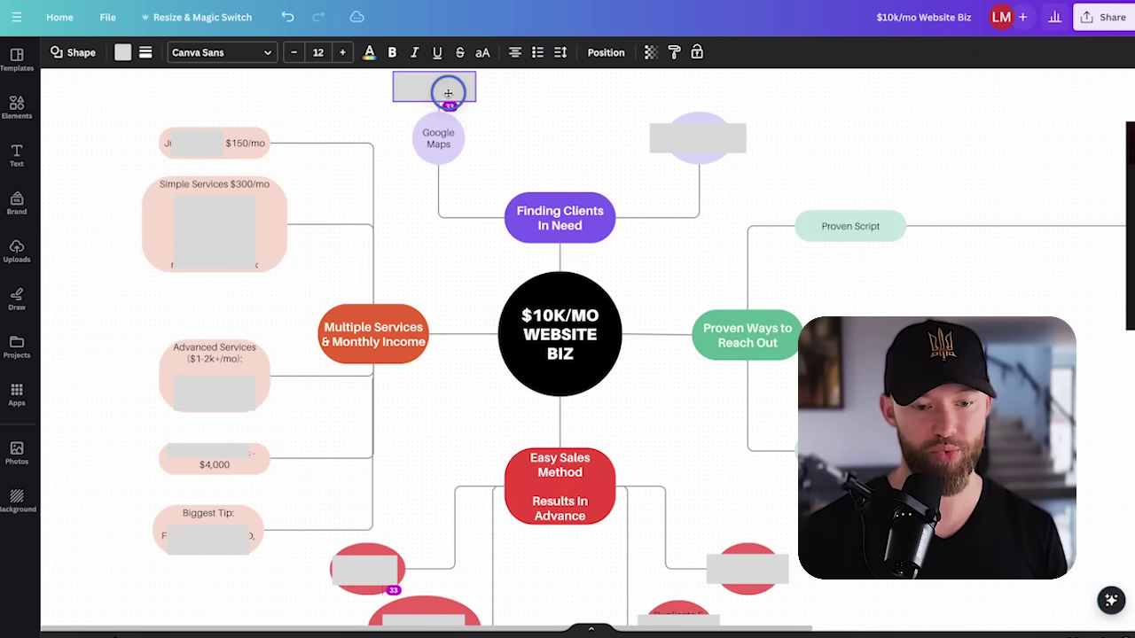
Step: In the Canva mind map, uncover the Outscraper node by moving its grey cover box above it, level with the box over Google Maps
left_click(563, 134)
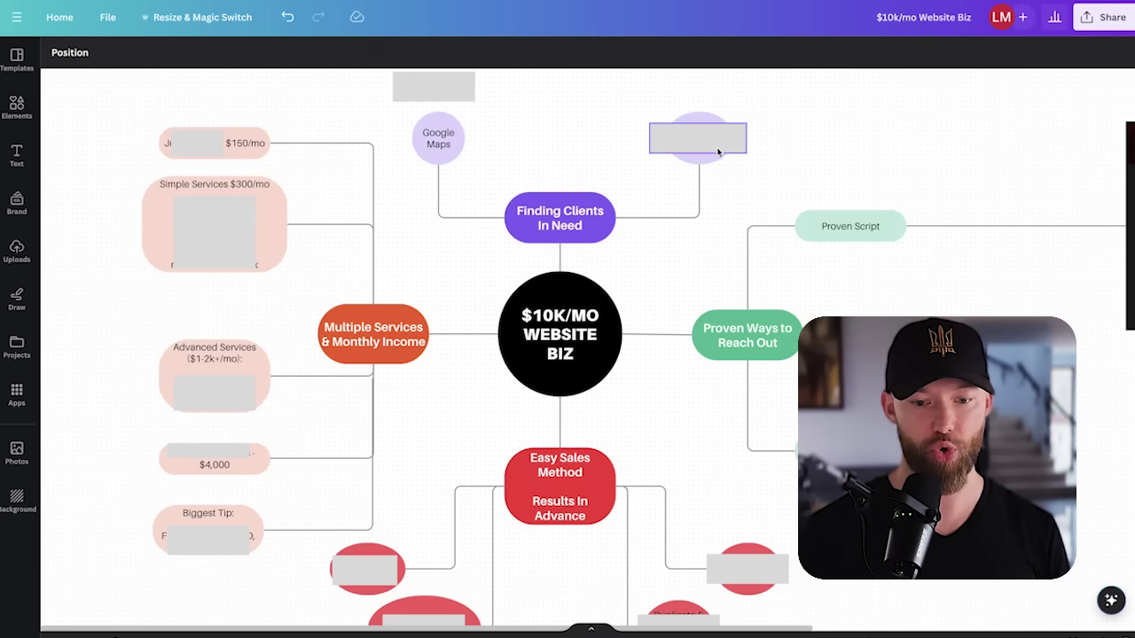
left_click_drag(718, 151, 715, 87)
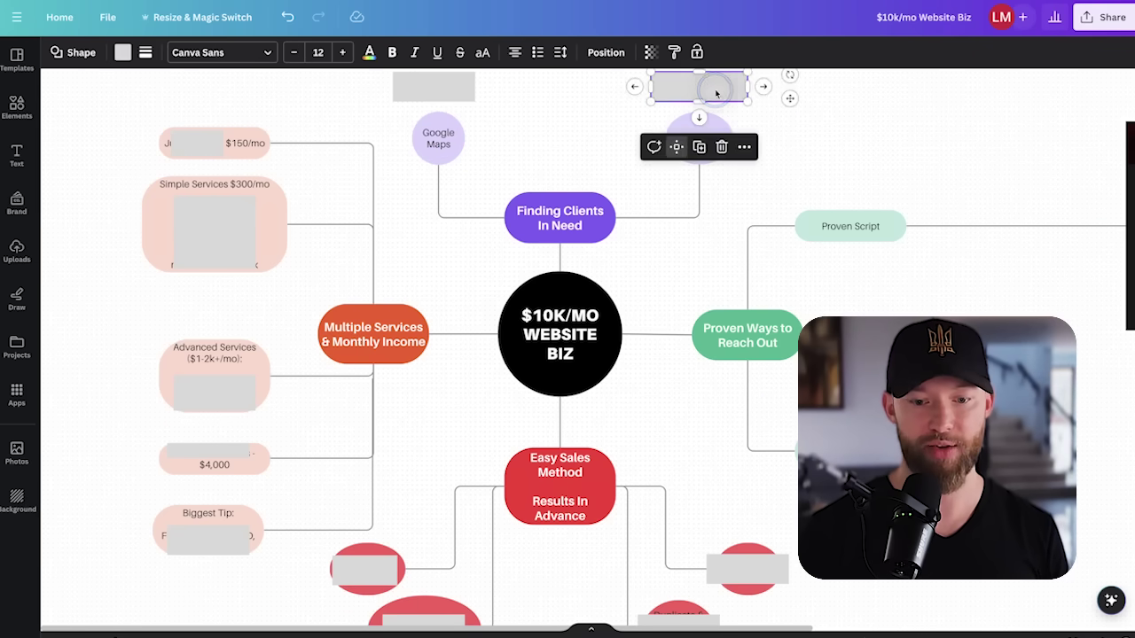
left_click(777, 146)
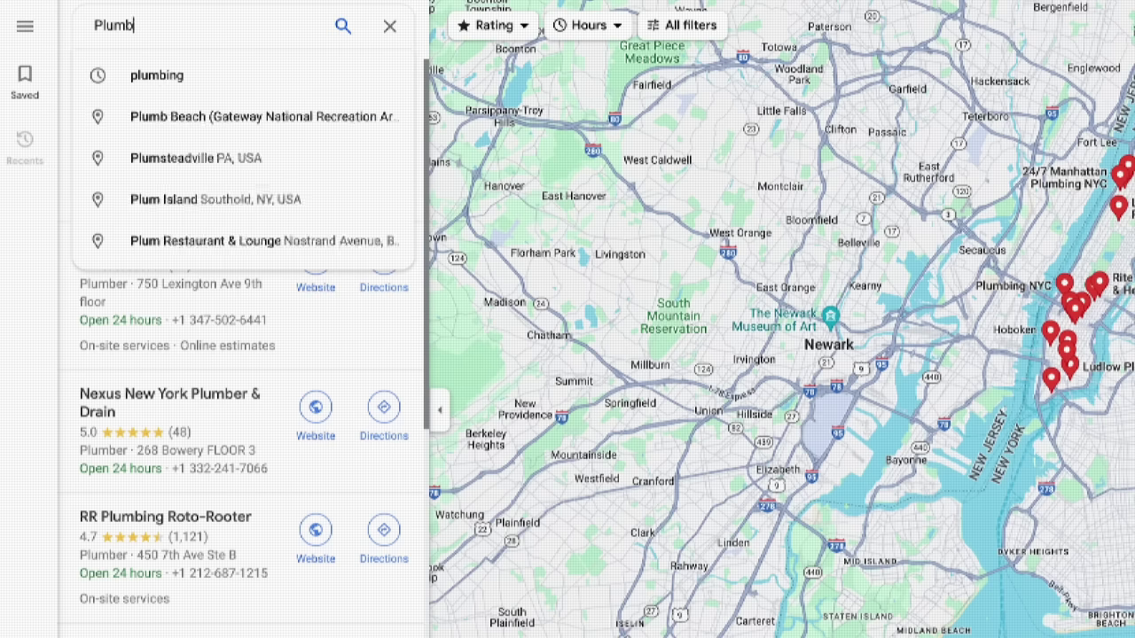
Step: Search Google Maps for "Plumbing New York" and look through the plumber listings for businesses without a website
type("ing New York")
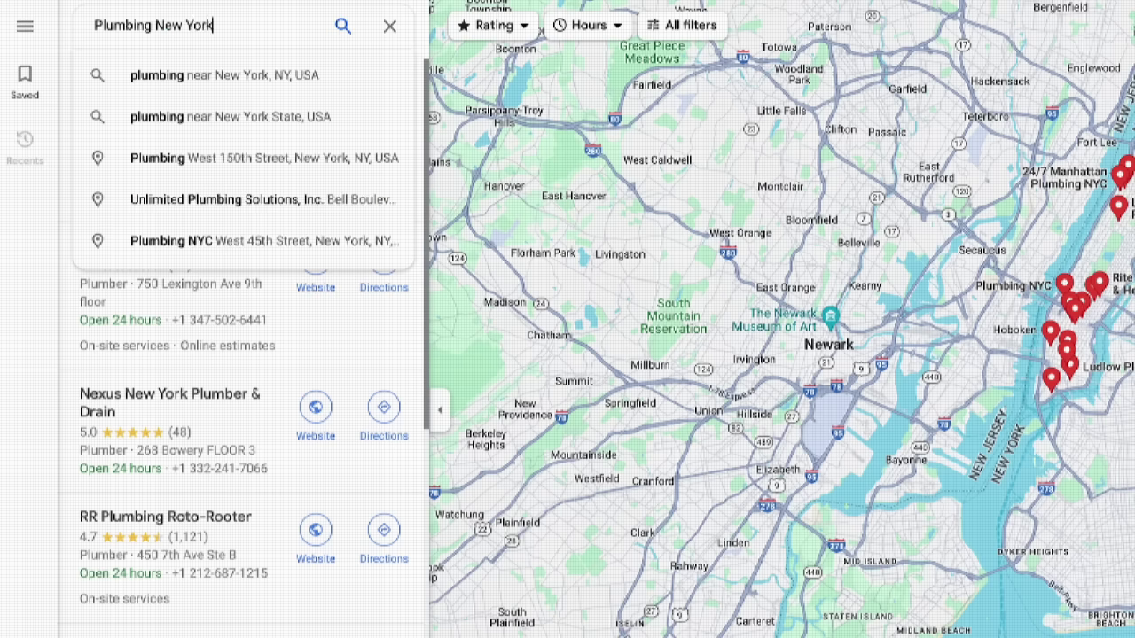
key("Return")
scroll(263, 338, "down", 5)
scroll(263, 338, "down", 15)
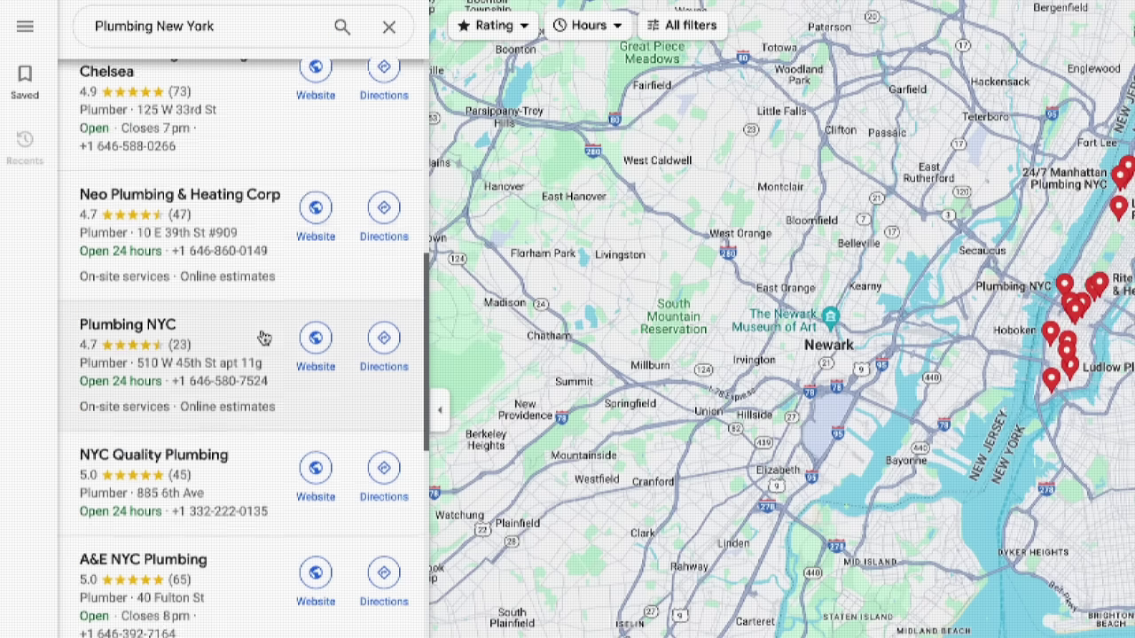
scroll(266, 369, "down", 3)
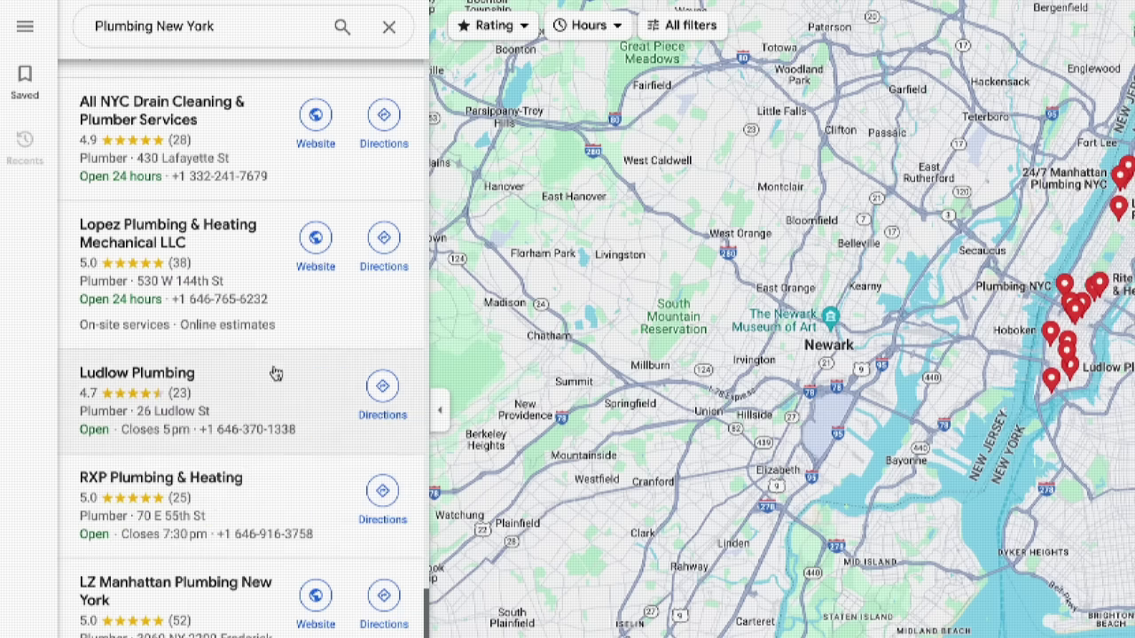
scroll(336, 439, "down", 1)
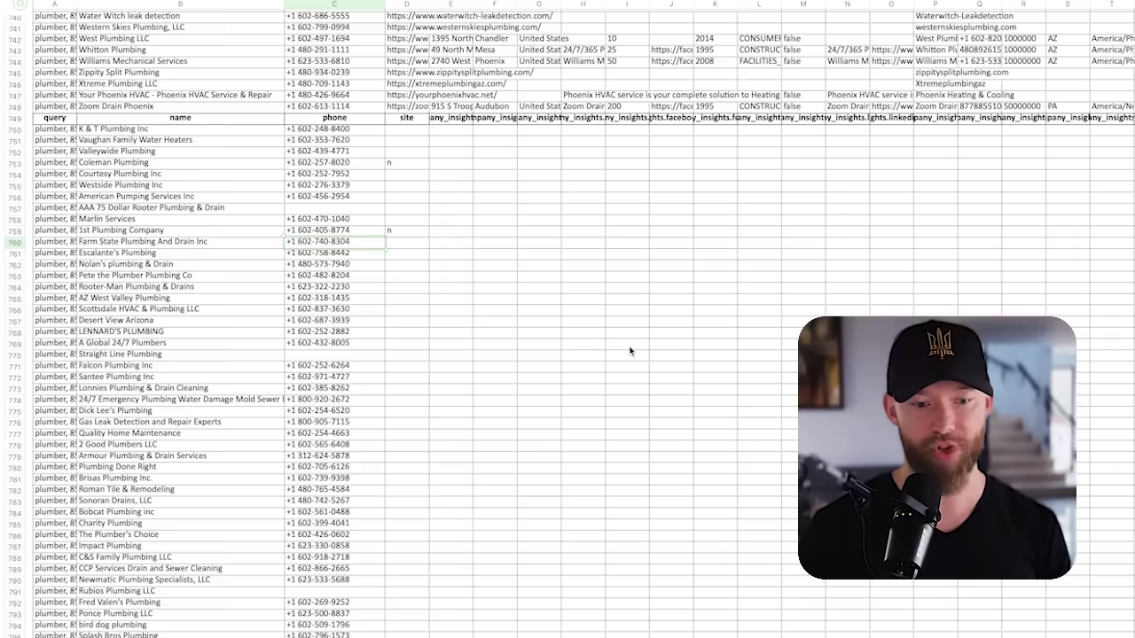
Step: In the plumber leads spreadsheet, compare the businesses above and below the repeated header row, checking the site column
scroll(628, 349, "up", 5)
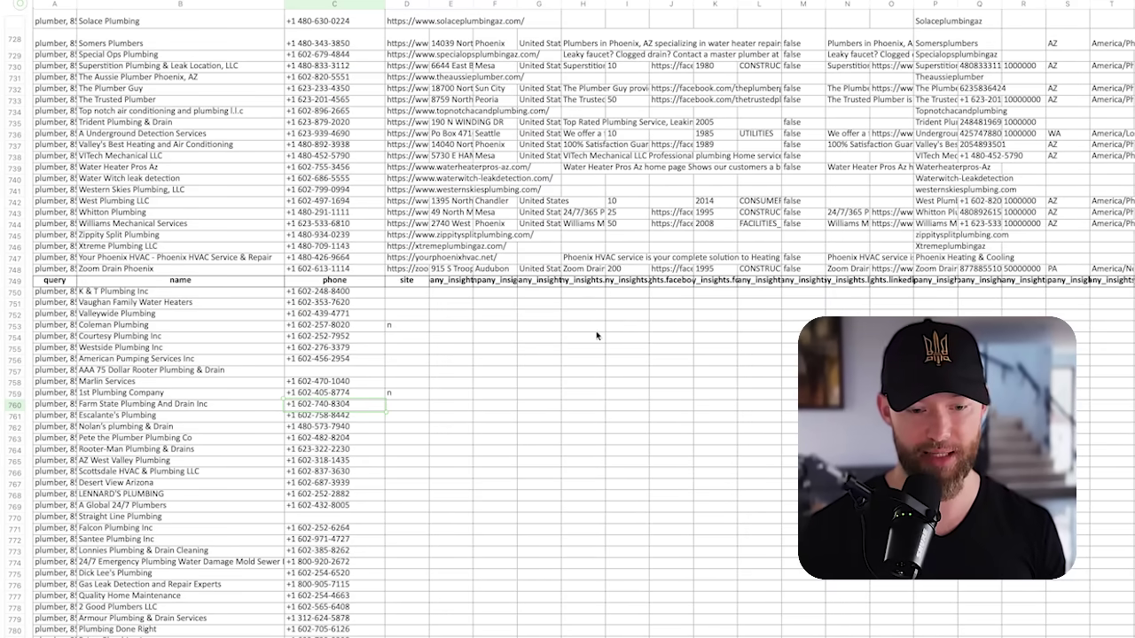
left_click(405, 281)
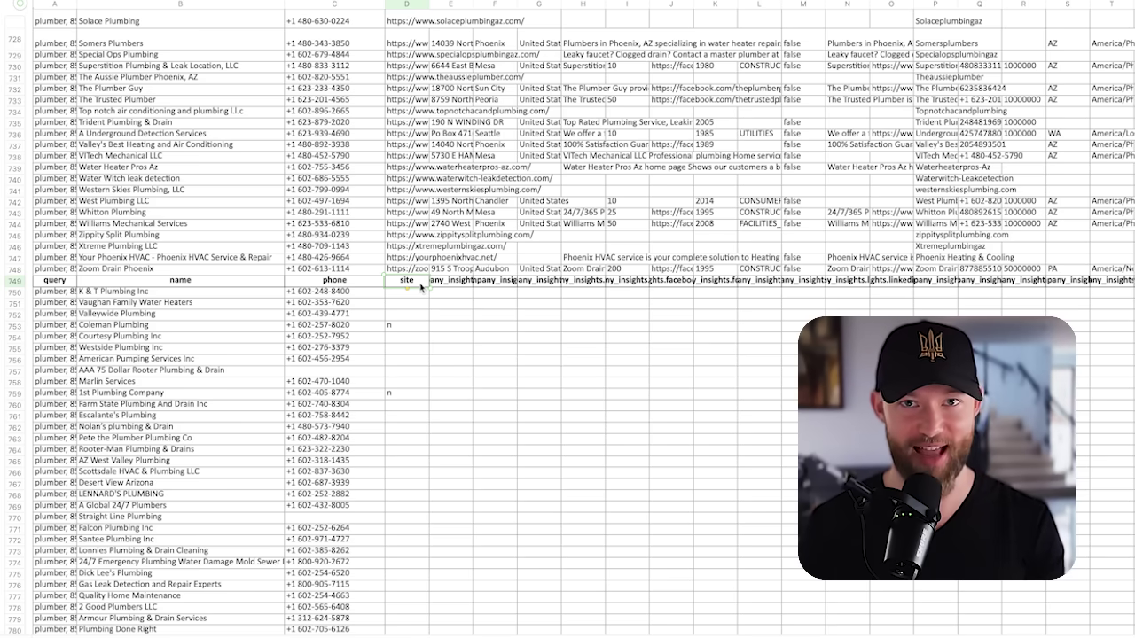
scroll(421, 287, "down", 3)
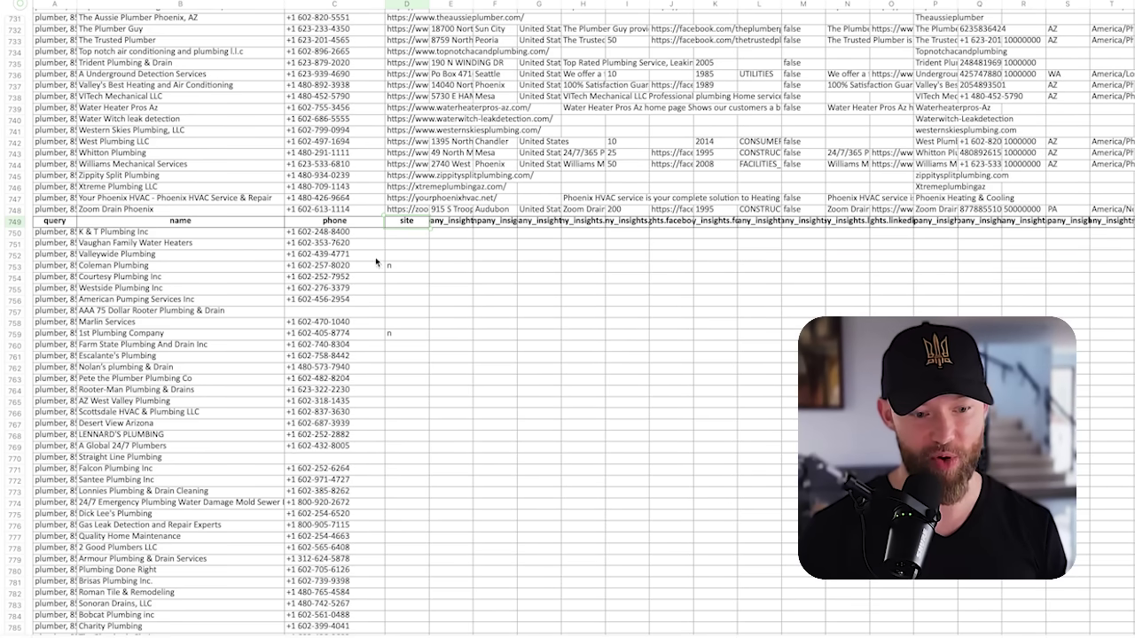
scroll(174, 218, "down", 7)
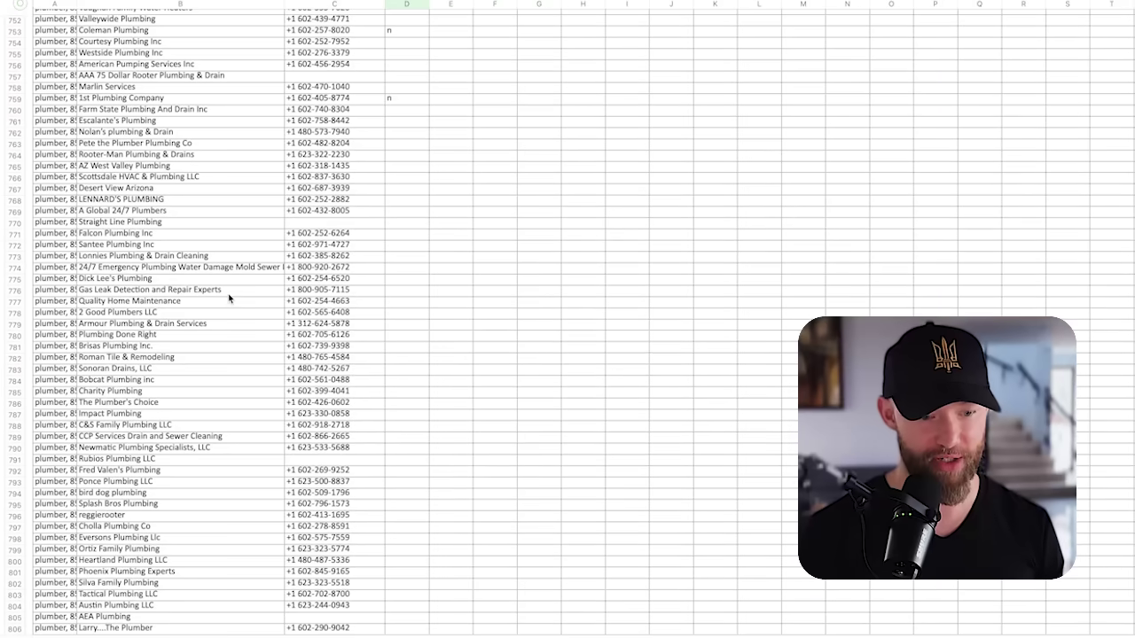
Step: Examine the remaining lead columns, including category, address, city, rating, reviews and photo details, for the plumbers without a site
scroll(229, 298, "right", 3)
scroll(229, 299, "right", 8)
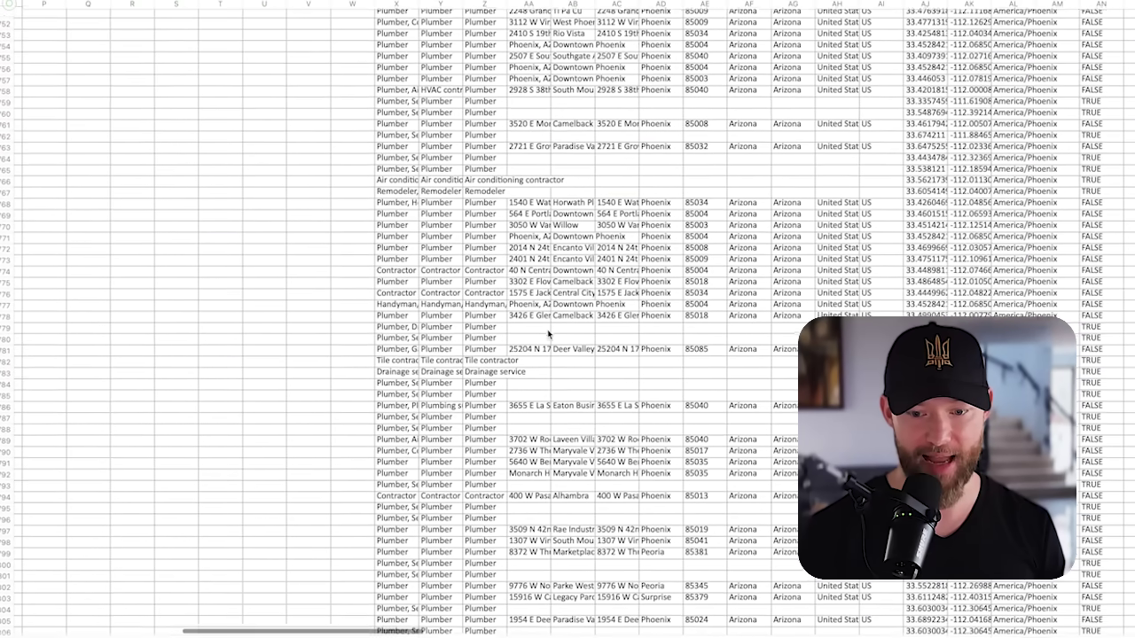
scroll(549, 333, "up", 3)
scroll(482, 252, "down", 3)
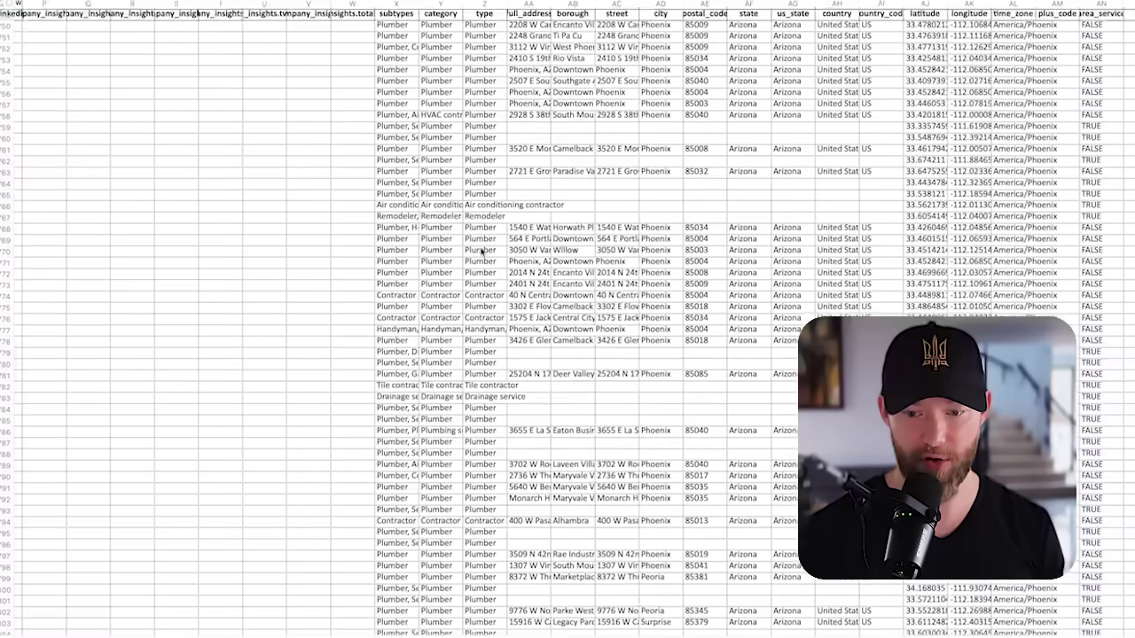
scroll(482, 252, "right", 3)
scroll(383, 228, "right", 10)
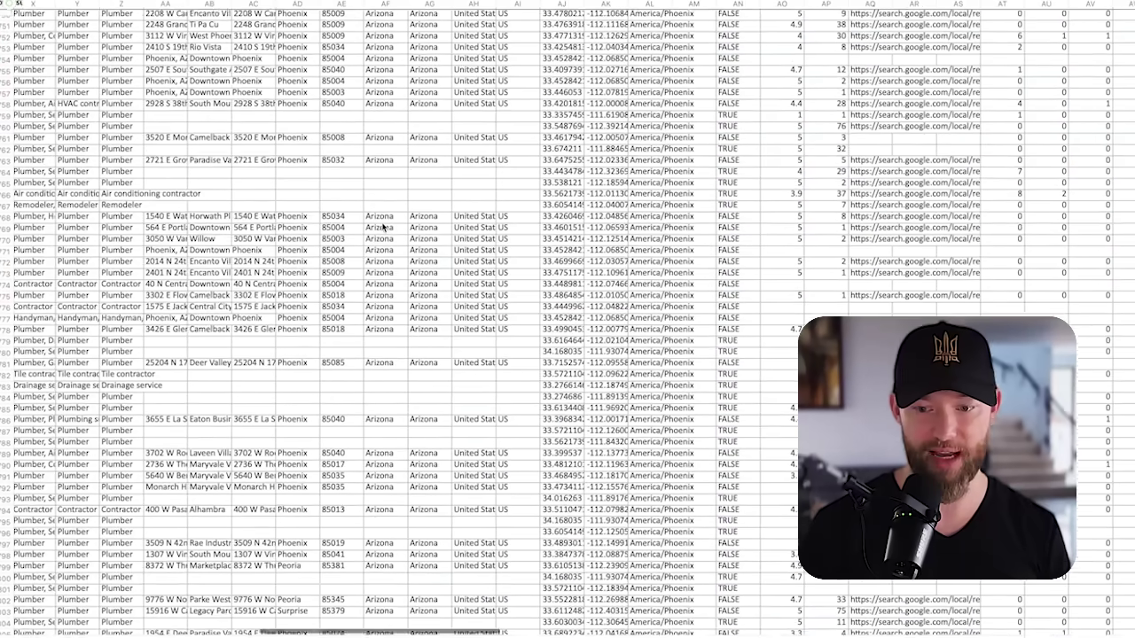
scroll(532, 213, "down", 1)
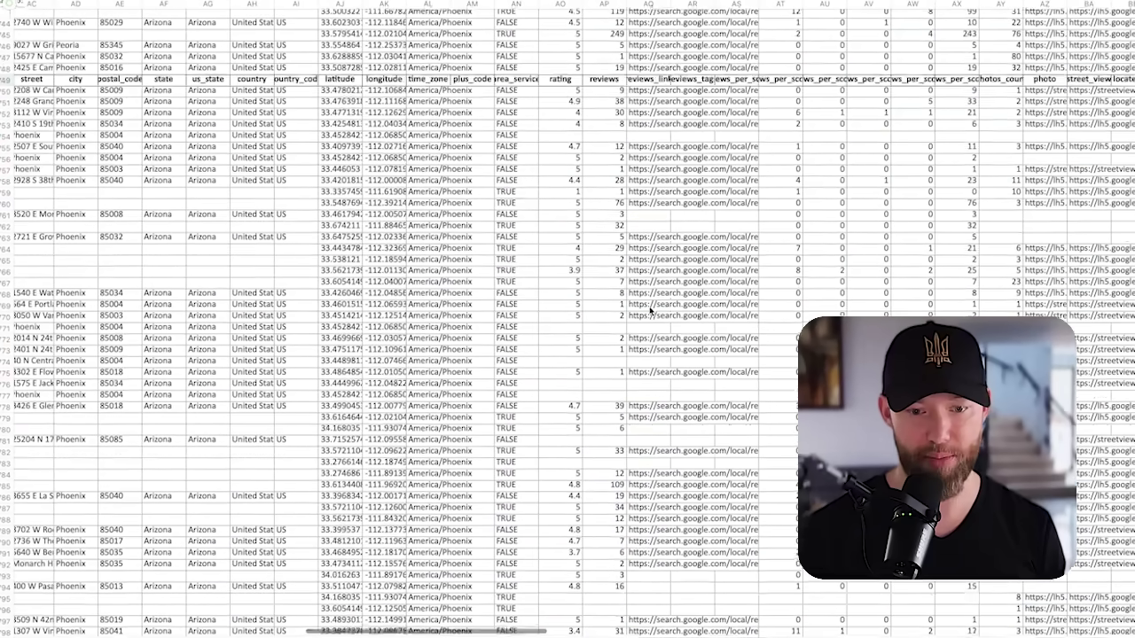
scroll(649, 310, "up", 3)
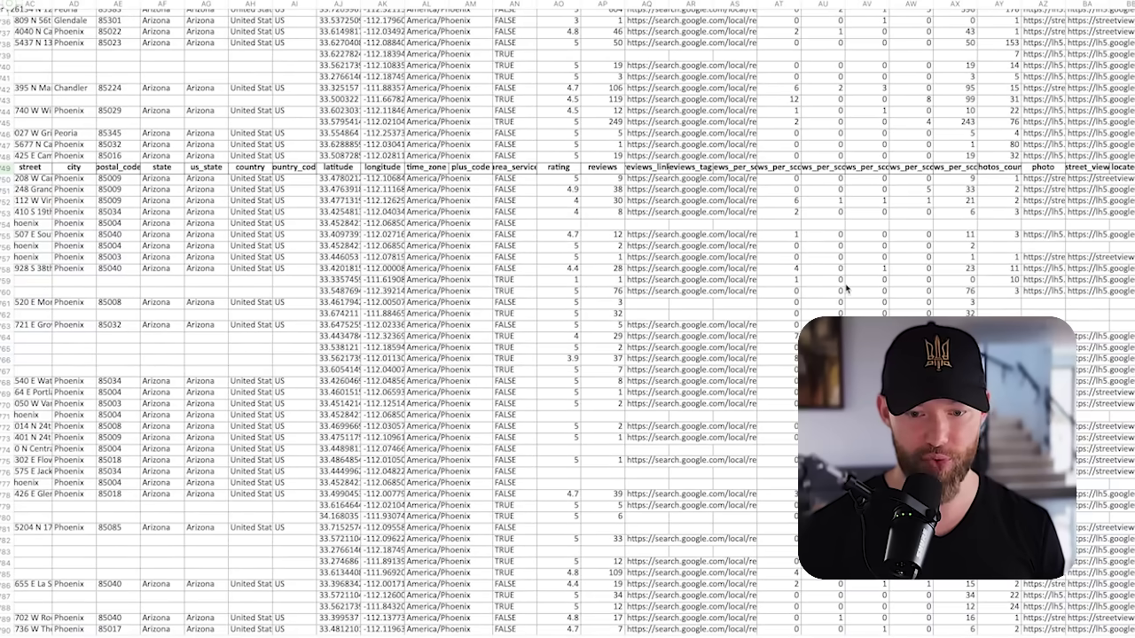
scroll(846, 288, "right", 5)
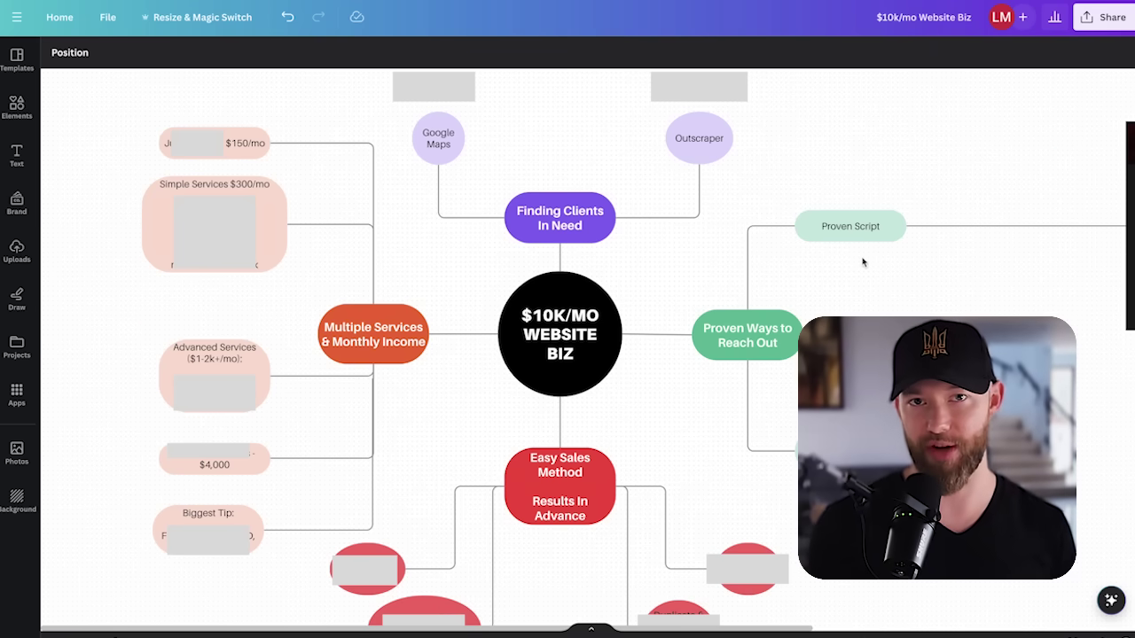
Step: Return to the Canva mind map and read the Outreach Message (Website Strategy) linked to the Proven Script node
scroll(849, 306, "right", 10)
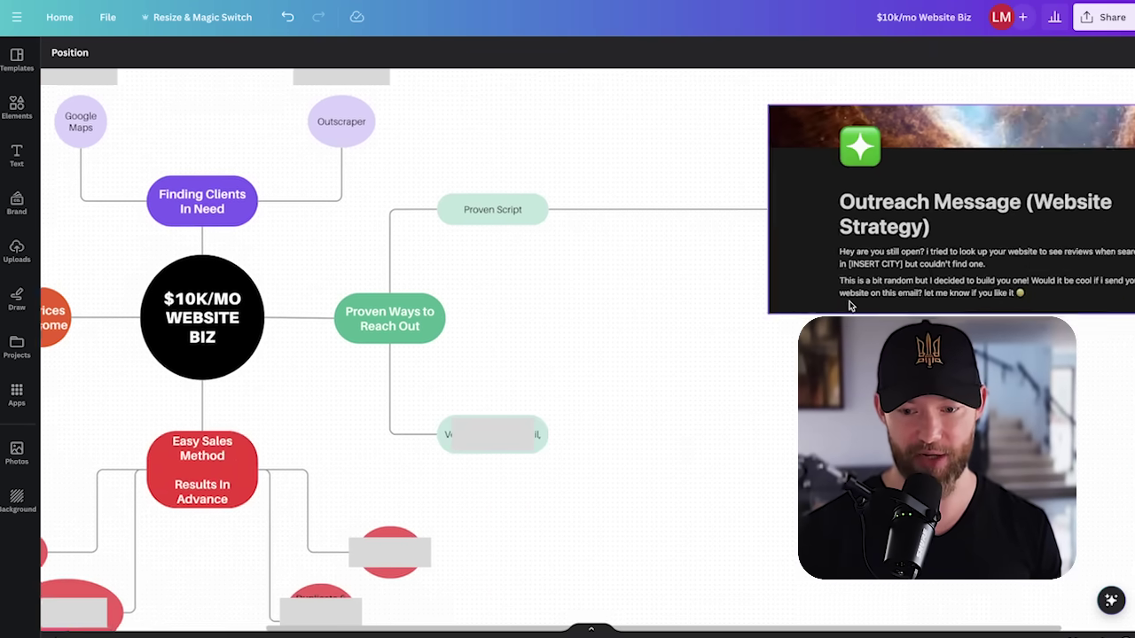
scroll(778, 375, "right", 1)
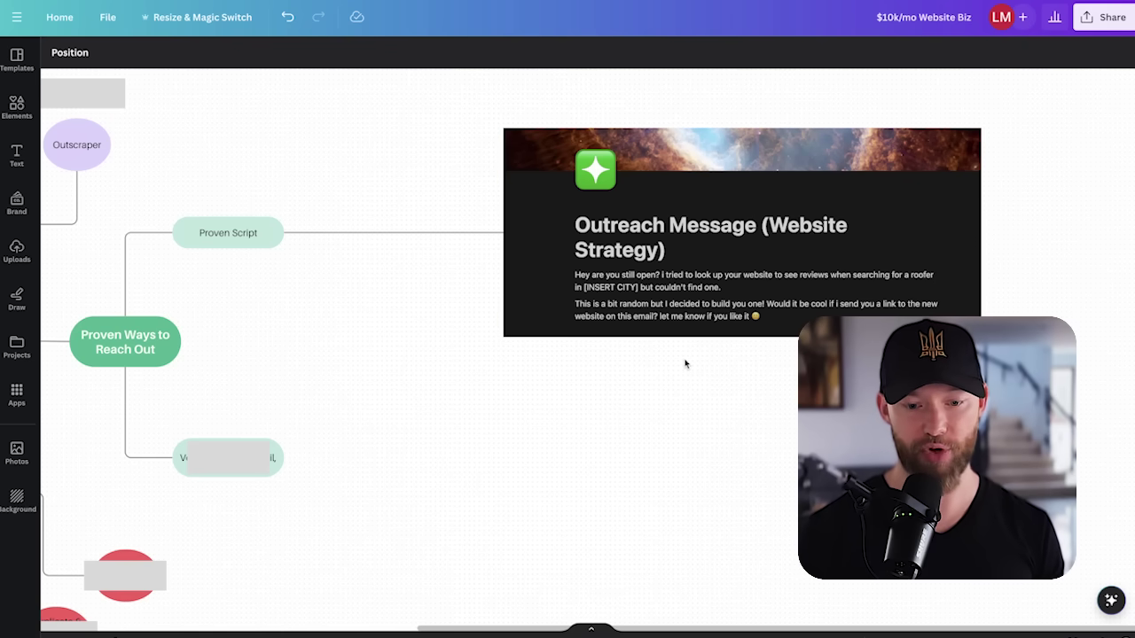
scroll(685, 364, "up", 2)
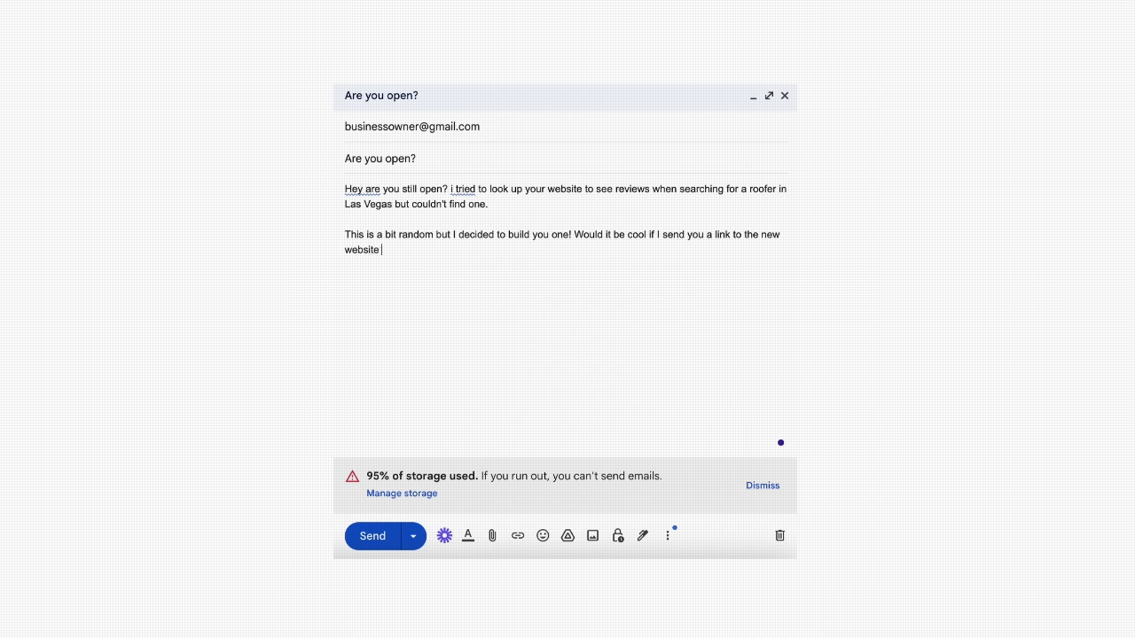
Step: Complete the "Are you open?" email body in Gmail with "on this email? Let me know if you like it"
type("on this email? Let me know if you like it")
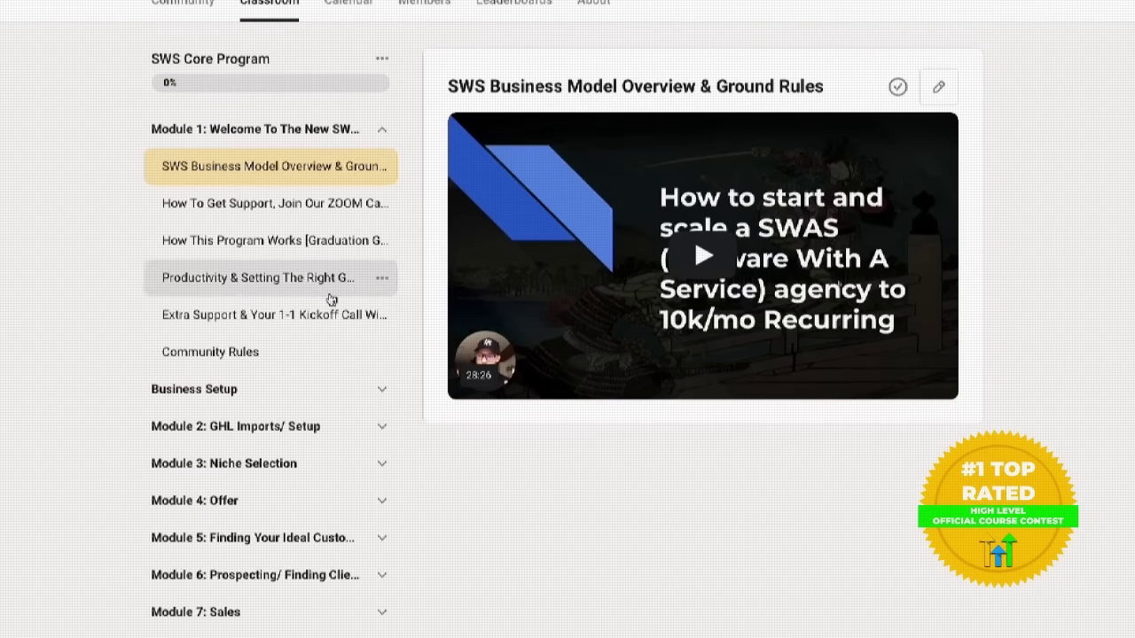
Step: In the SWS Core Program classroom, expand Module 6 on prospecting and finding clients and look through its lessons
scroll(328, 299, "down", 3)
left_click(381, 421)
scroll(284, 390, "down", 3)
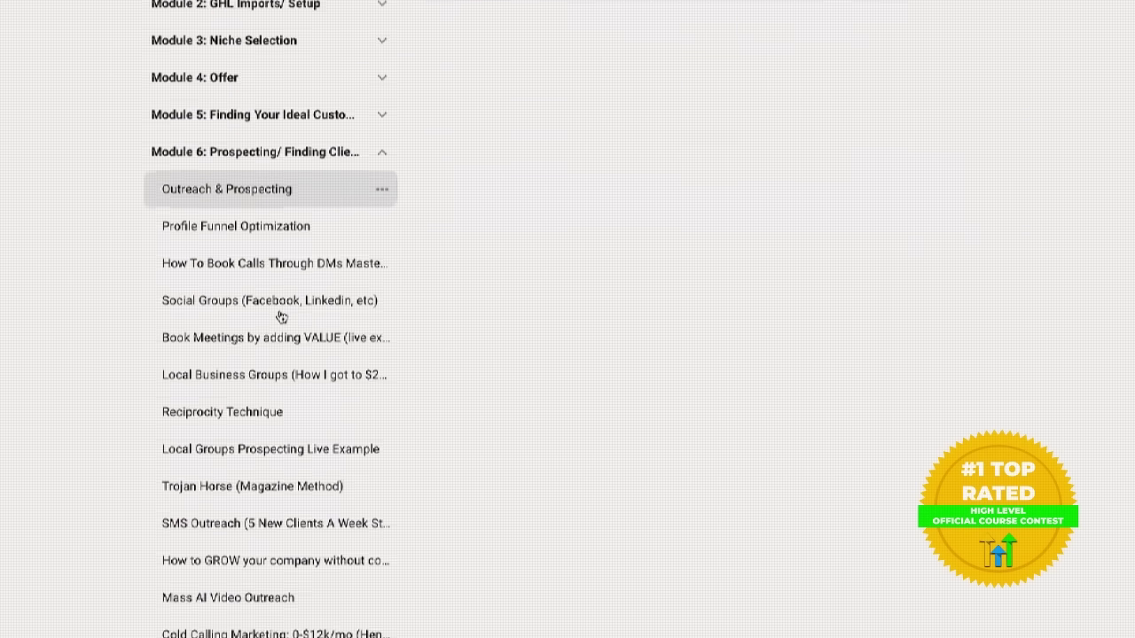
scroll(519, 400, "up", 3)
scroll(518, 401, "up", 2)
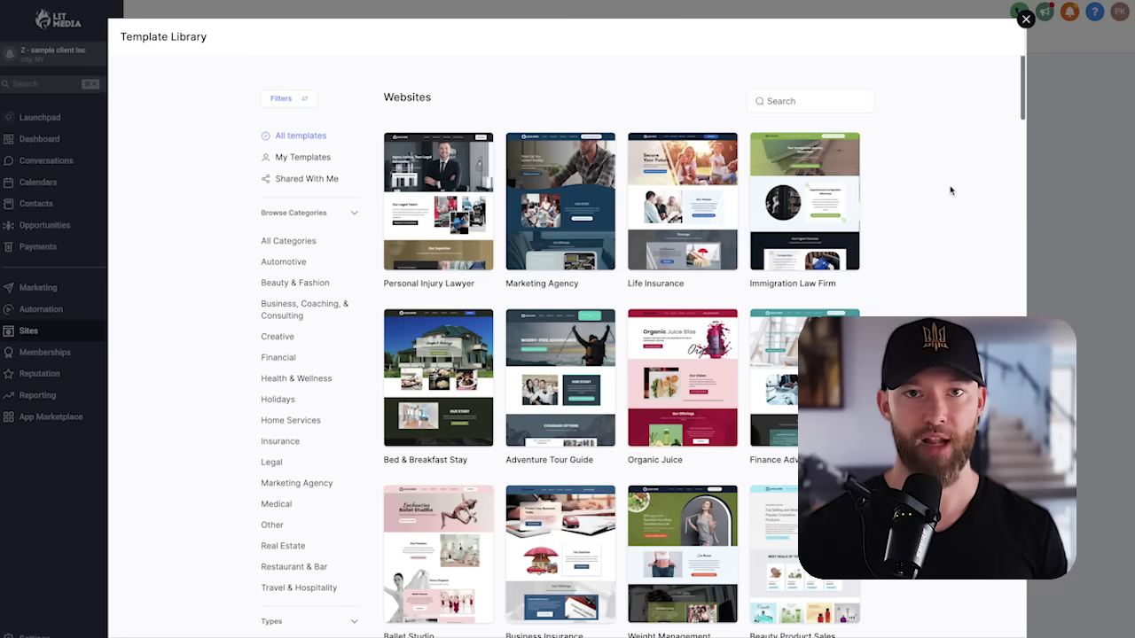
Step: Look through the website designs in the Template Library, from Personal Injury Lawyer down past Chiropractic Practitioner
scroll(443, 204, "down", 1)
scroll(485, 231, "down", 3)
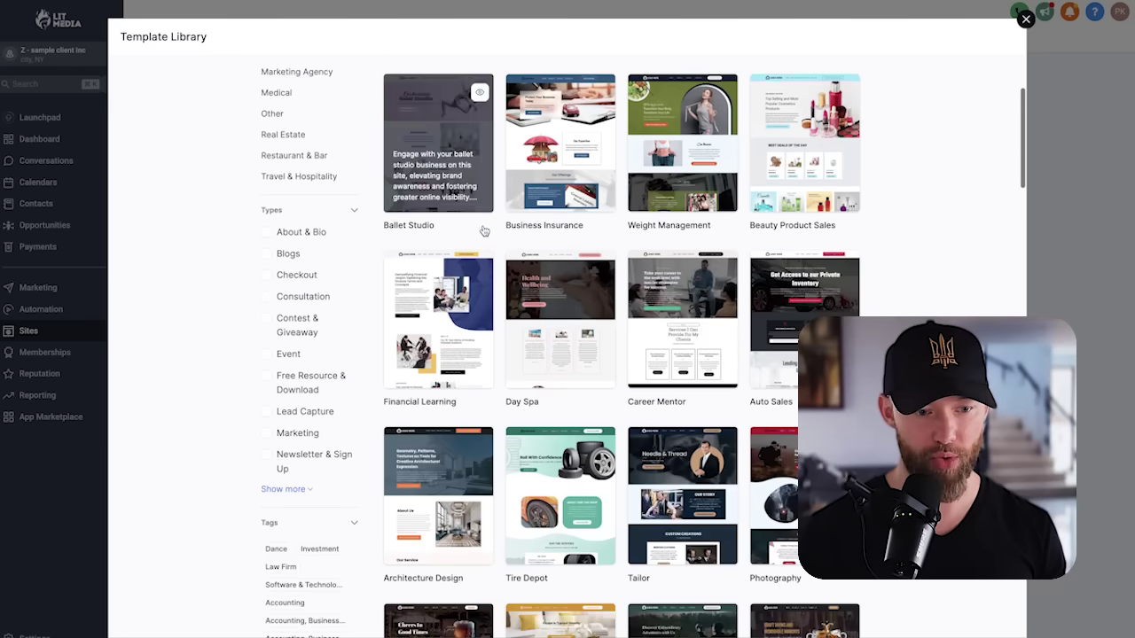
scroll(485, 231, "down", 15)
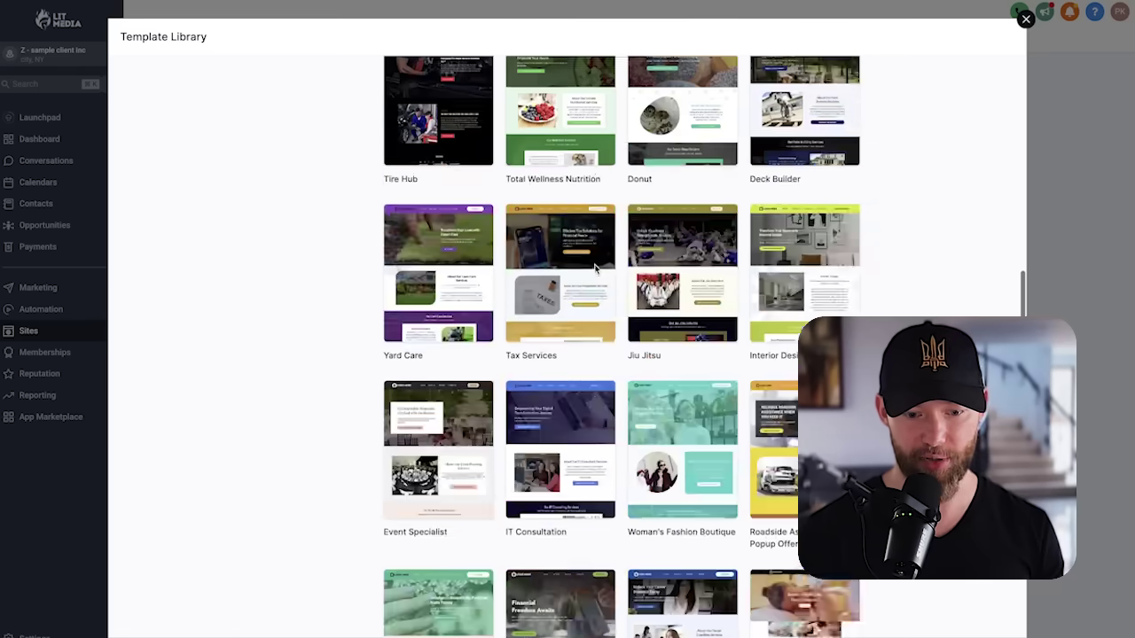
scroll(596, 268, "down", 12)
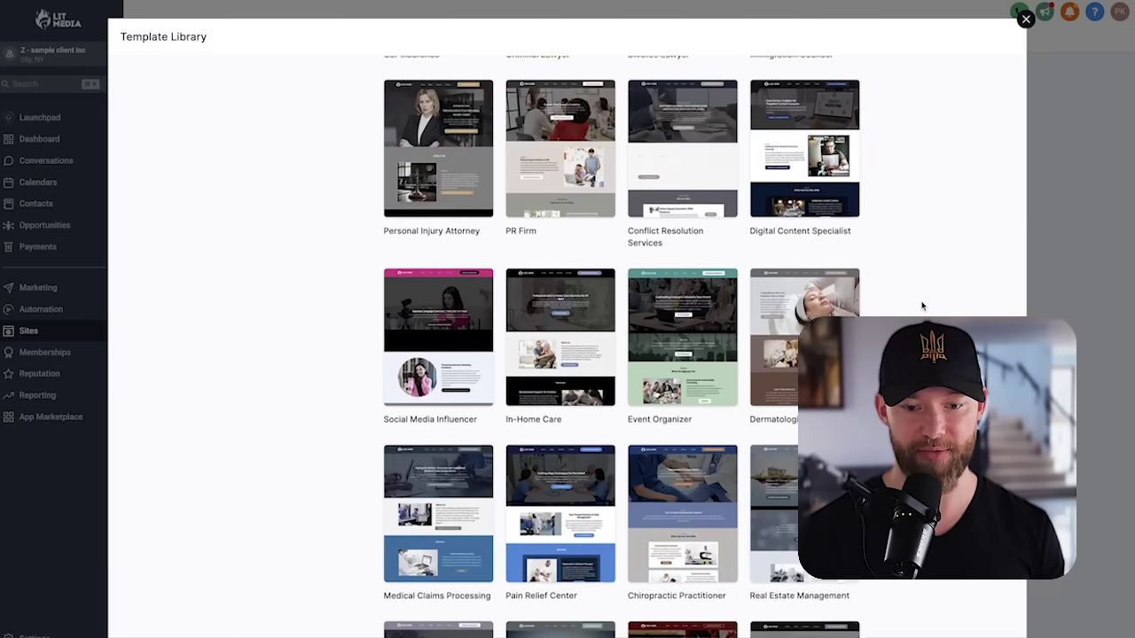
scroll(922, 306, "down", 5)
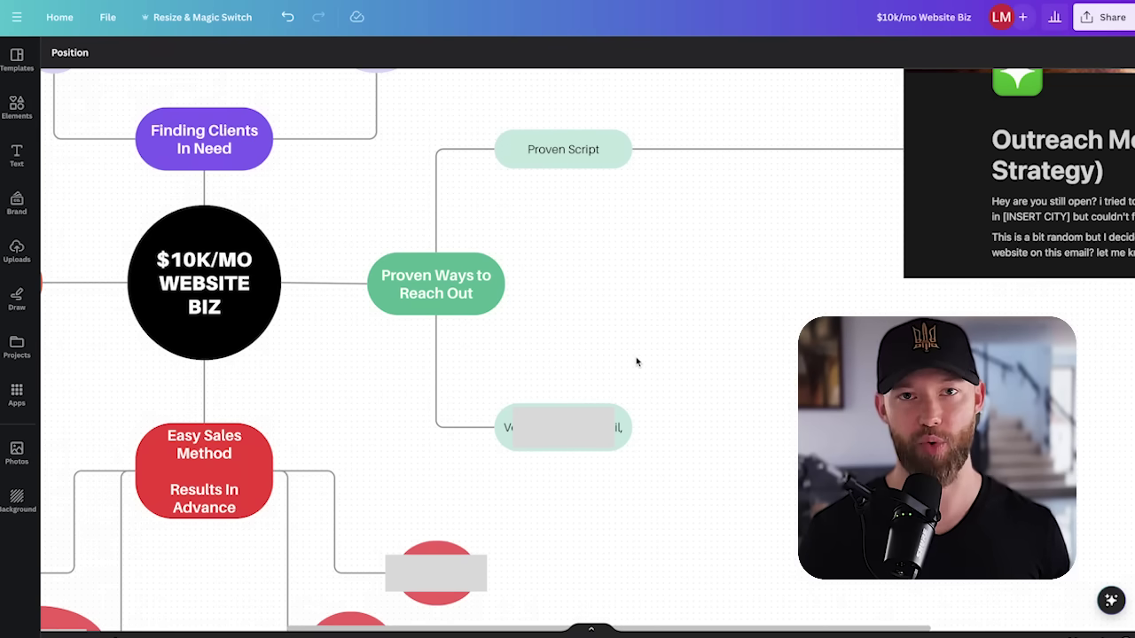
Step: Return to the Canva mind map and move the grey cover off the lower node of the Proven Ways to Reach Out branch
scroll(635, 359, "down", 3)
left_click_drag(636, 356, 635, 309)
left_click(644, 398)
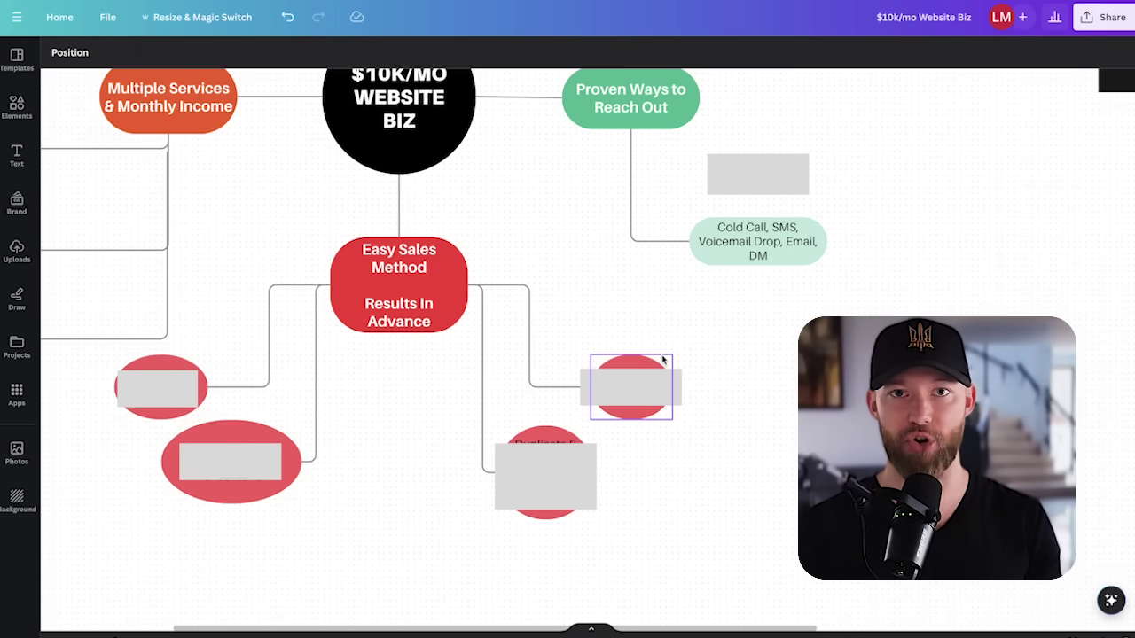
Step: Move the grey cover off the Create 1 sub account node of the Easy Sales Method branch
scroll(559, 218, "left", 2)
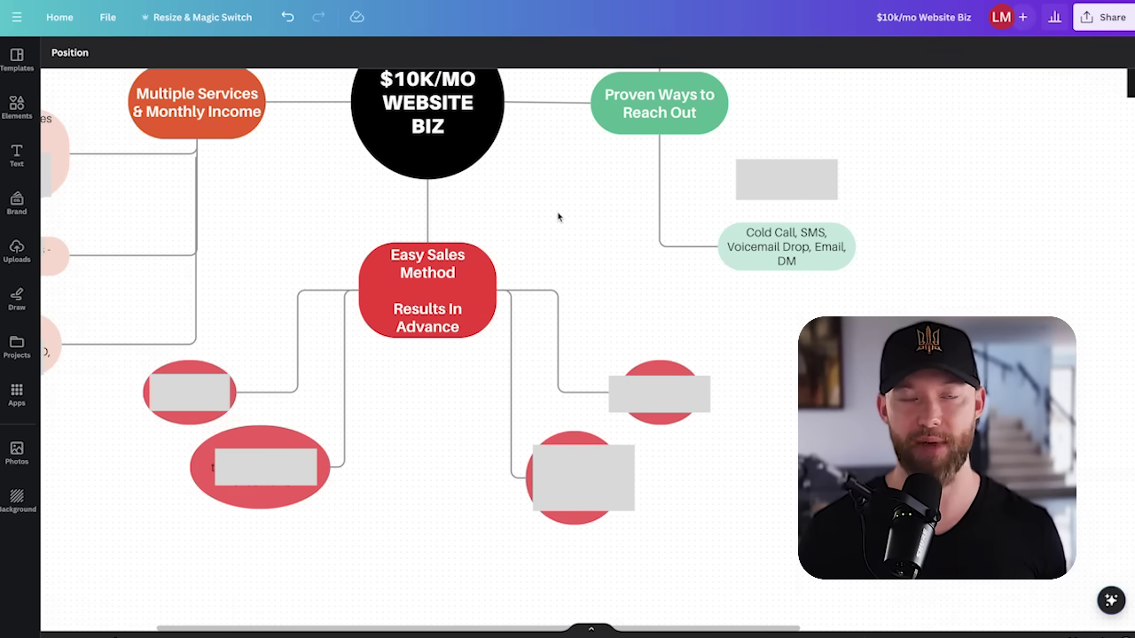
left_click_drag(200, 391, 140, 444)
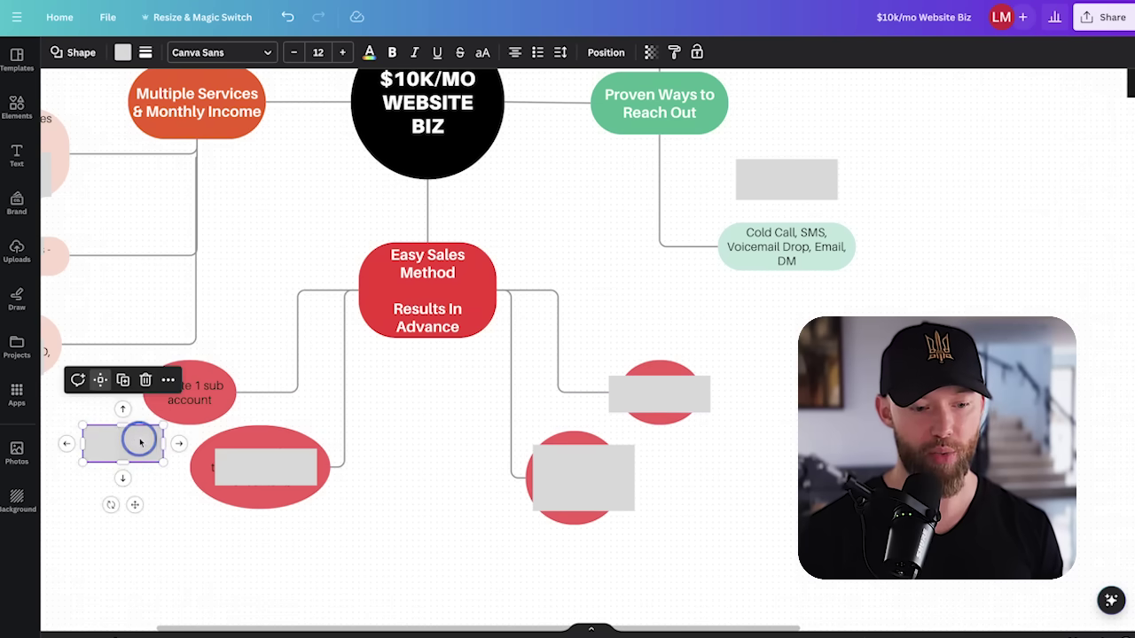
left_click(162, 547)
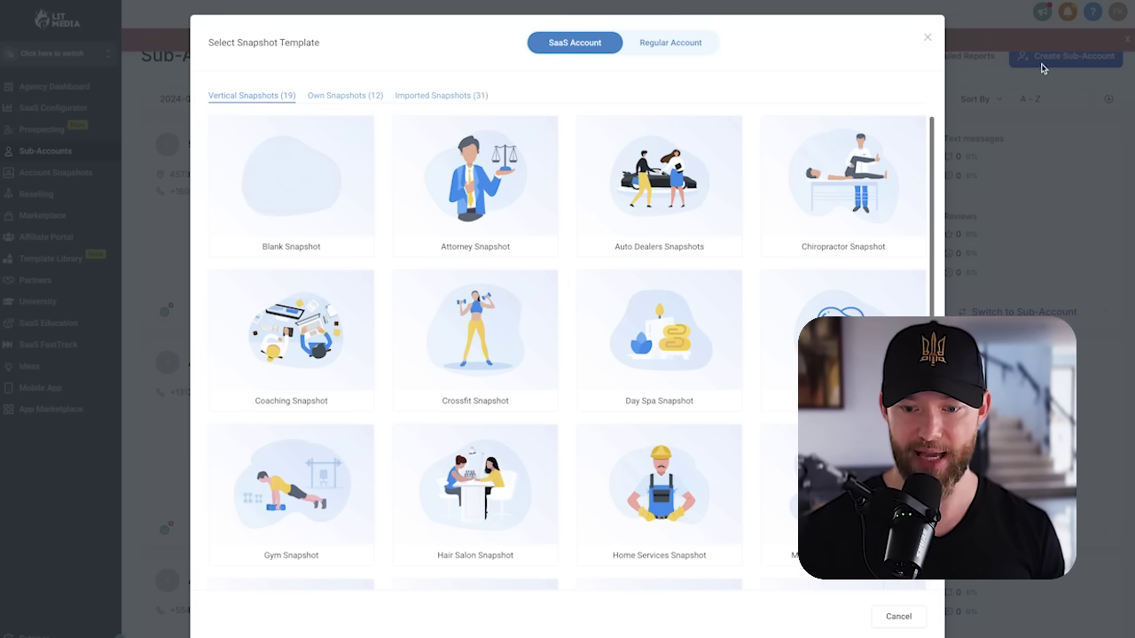
Step: In the sample client's sub-account, browse the website Template Library and search it for "plumber"
mouse_move(336, 196)
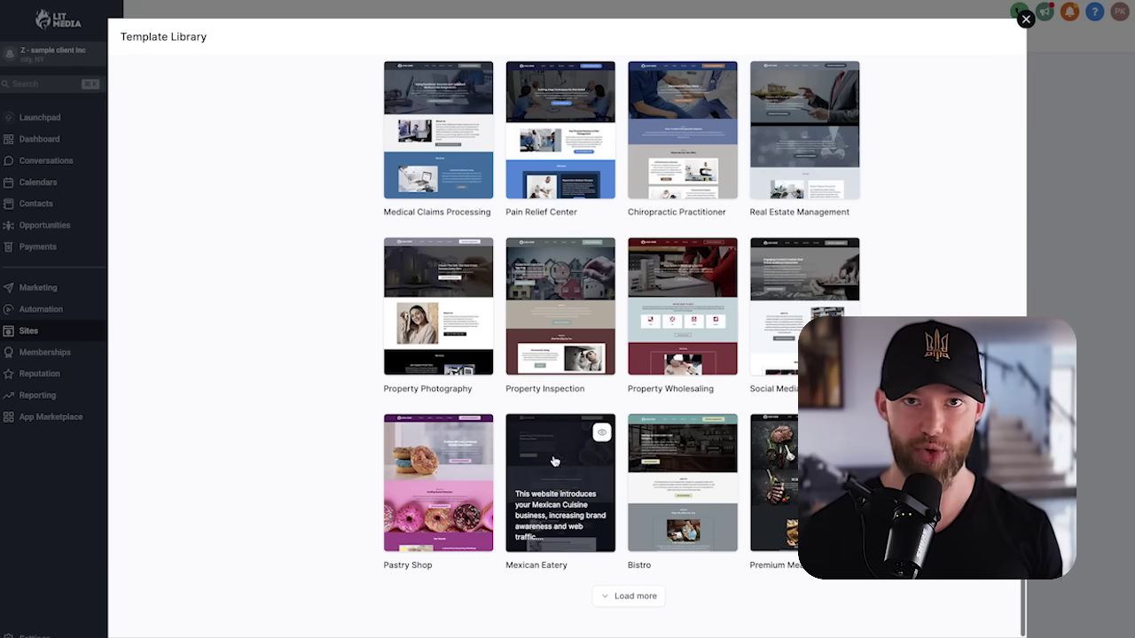
scroll(567, 355, "down", 5)
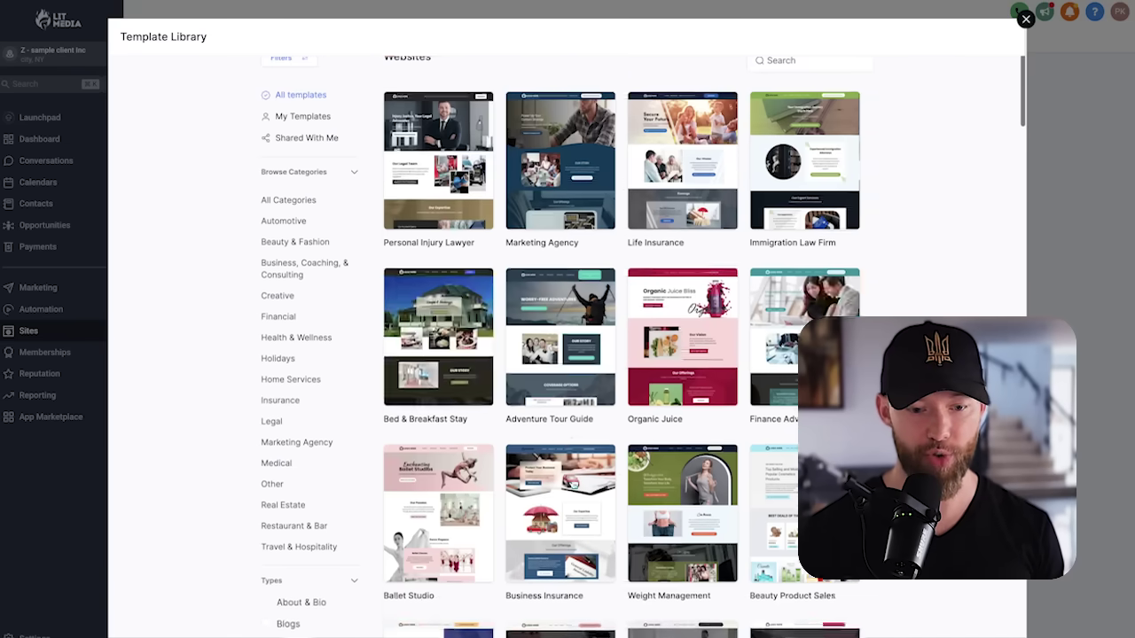
scroll(446, 244, "up", 1)
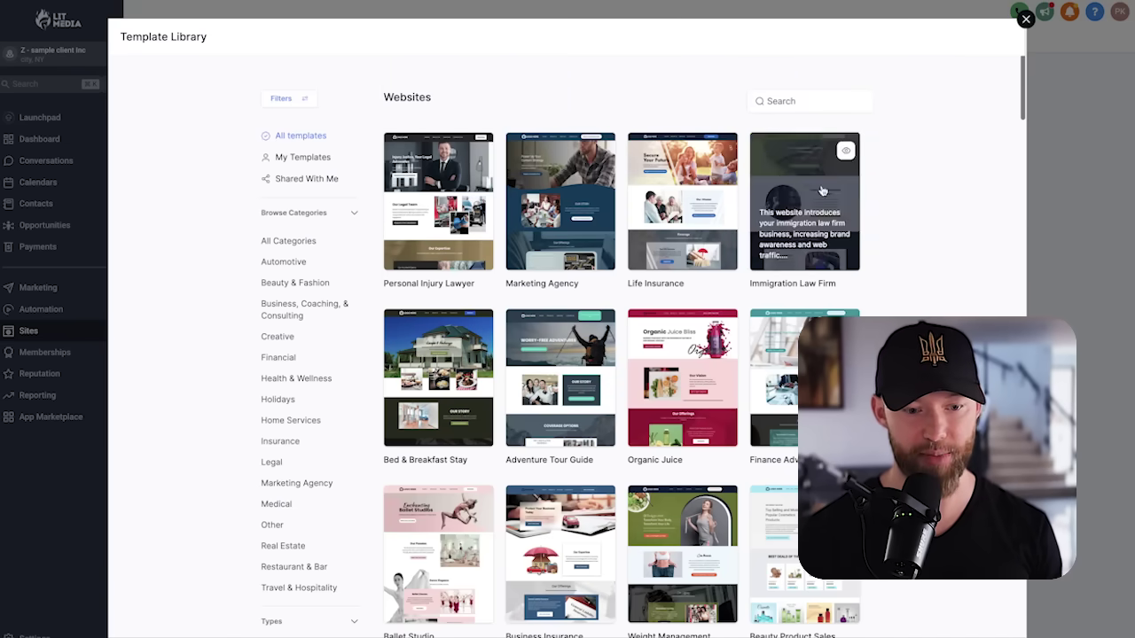
type("plumber")
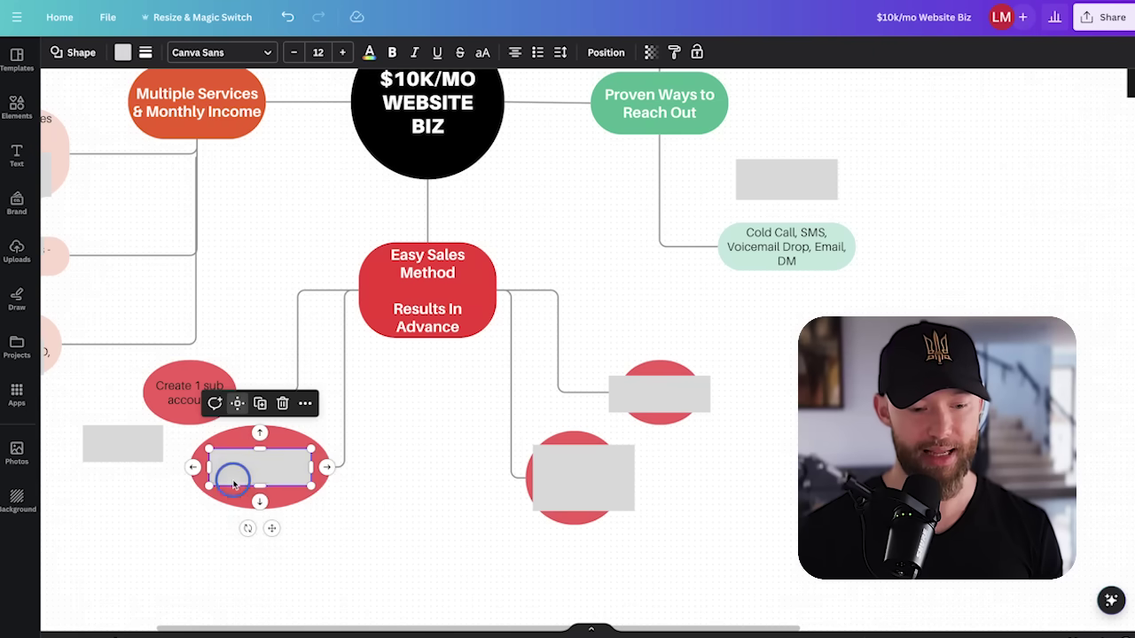
Step: Back in the Canva mind map, uncover the three remaining Easy Sales Method nodes: importing a template, duplicating with a logo, and showing on Zoom
left_click_drag(231, 471, 230, 544)
left_click(499, 459)
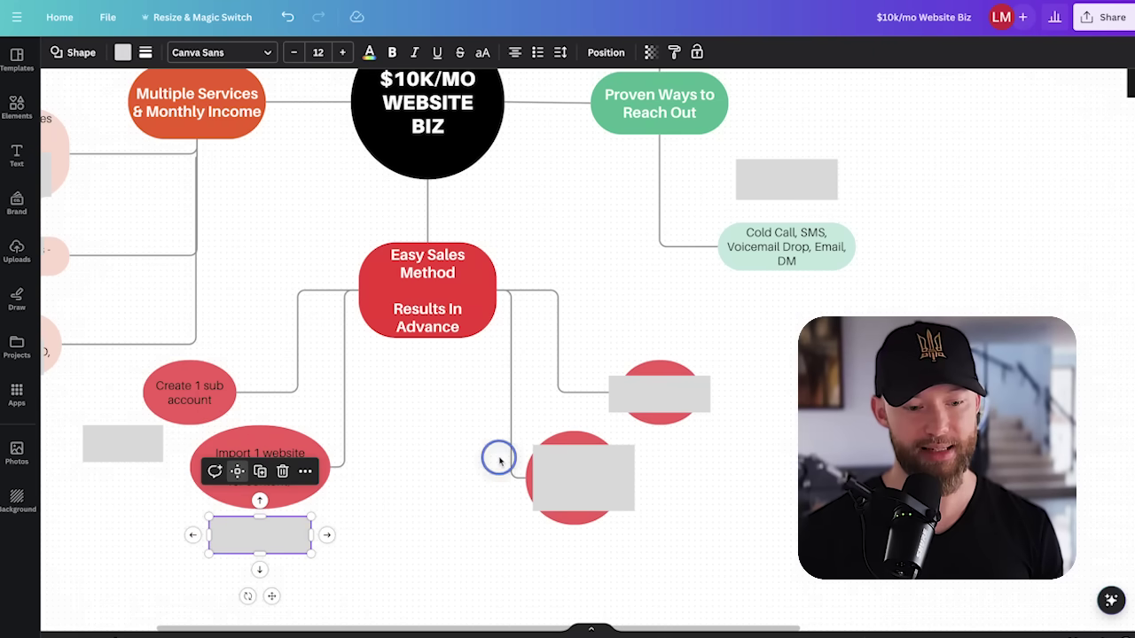
scroll(274, 466, "down", 1)
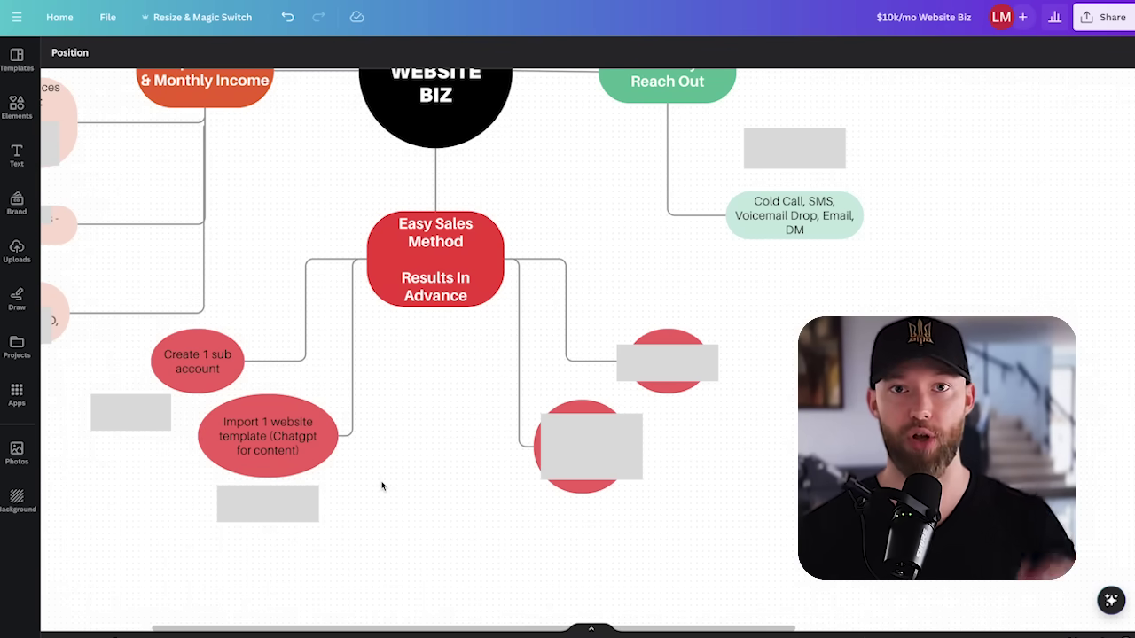
left_click_drag(615, 452, 614, 543)
left_click(751, 426)
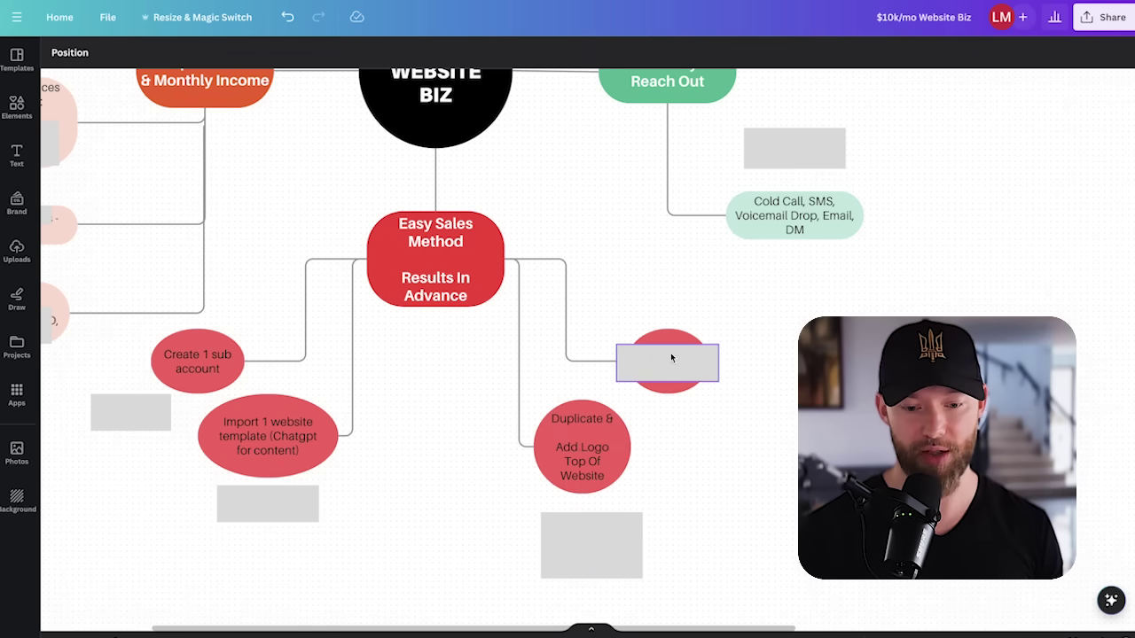
left_click_drag(671, 357, 718, 443)
key("Escape")
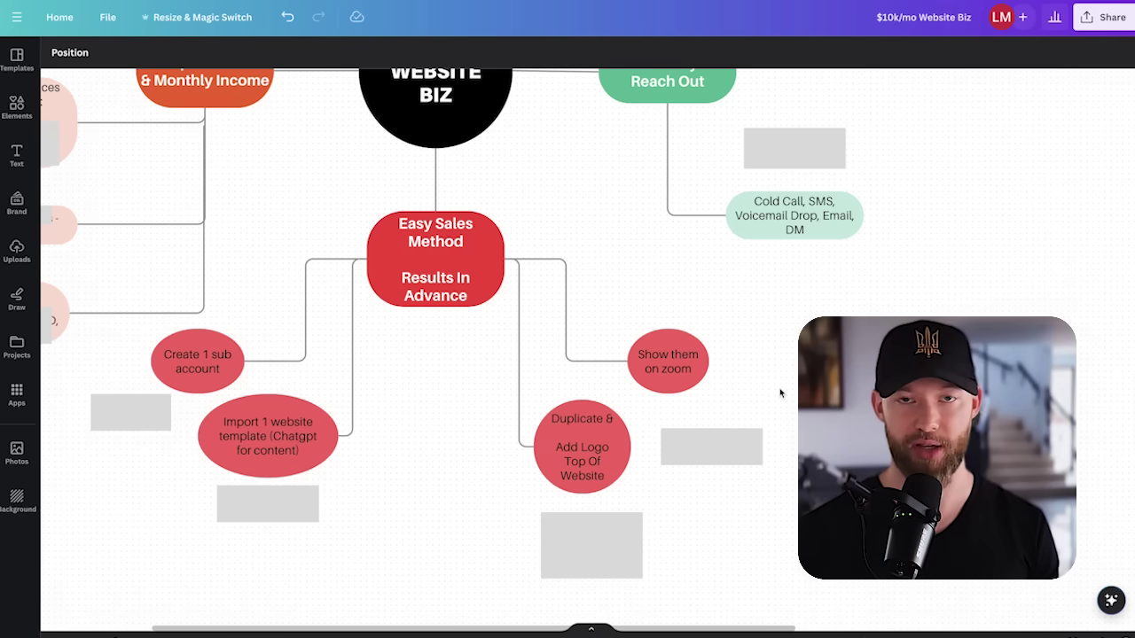
Step: Go to the Multiple Services & Monthly Income branch and move the grey cover off the Just website - $150/mo node
scroll(780, 393, "left", 6)
scroll(780, 393, "up", 4)
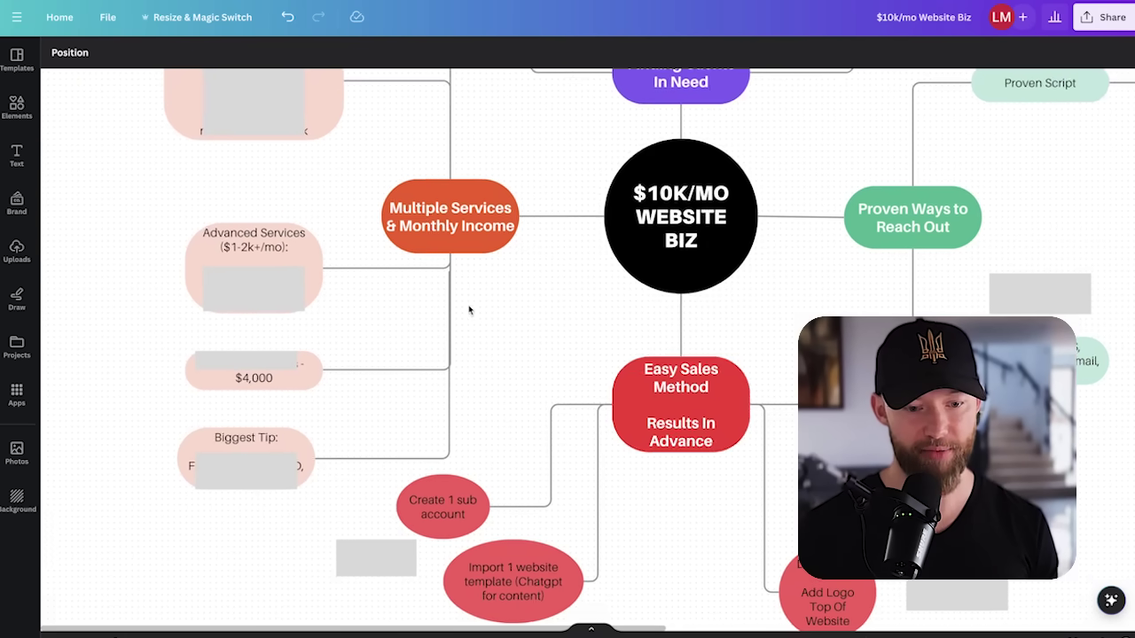
scroll(469, 306, "up", 3)
scroll(469, 306, "left", 1)
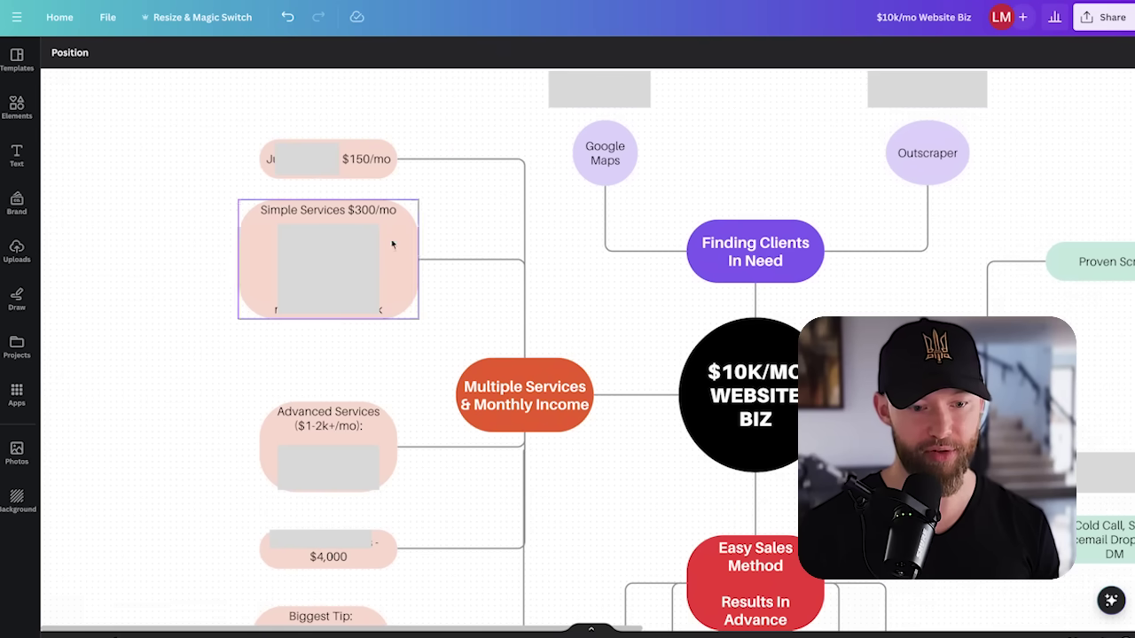
left_click(321, 165)
left_click_drag(321, 165, 182, 160)
left_click(187, 244)
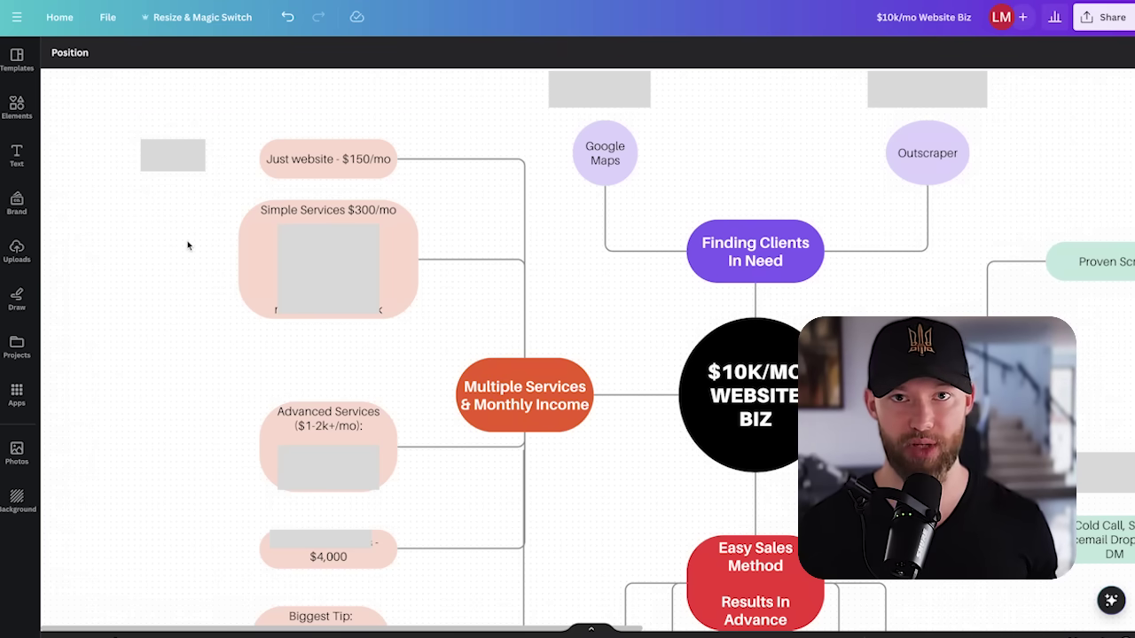
scroll(187, 246, "up", 1)
scroll(187, 246, "left", 1)
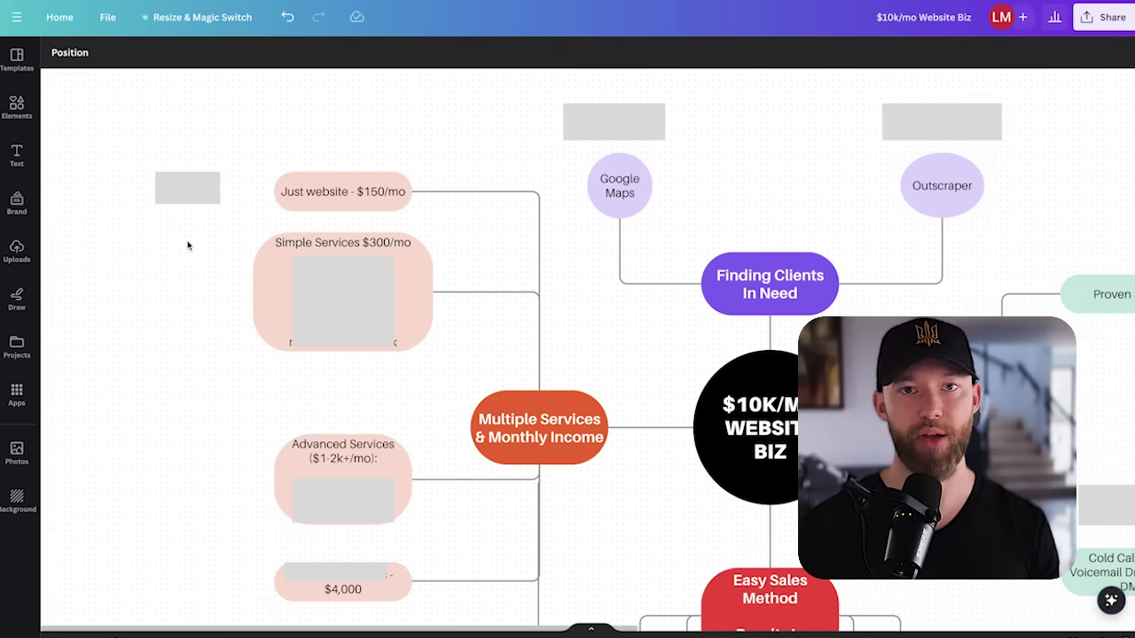
scroll(187, 278, "down", 1)
scroll(187, 277, "left", 1)
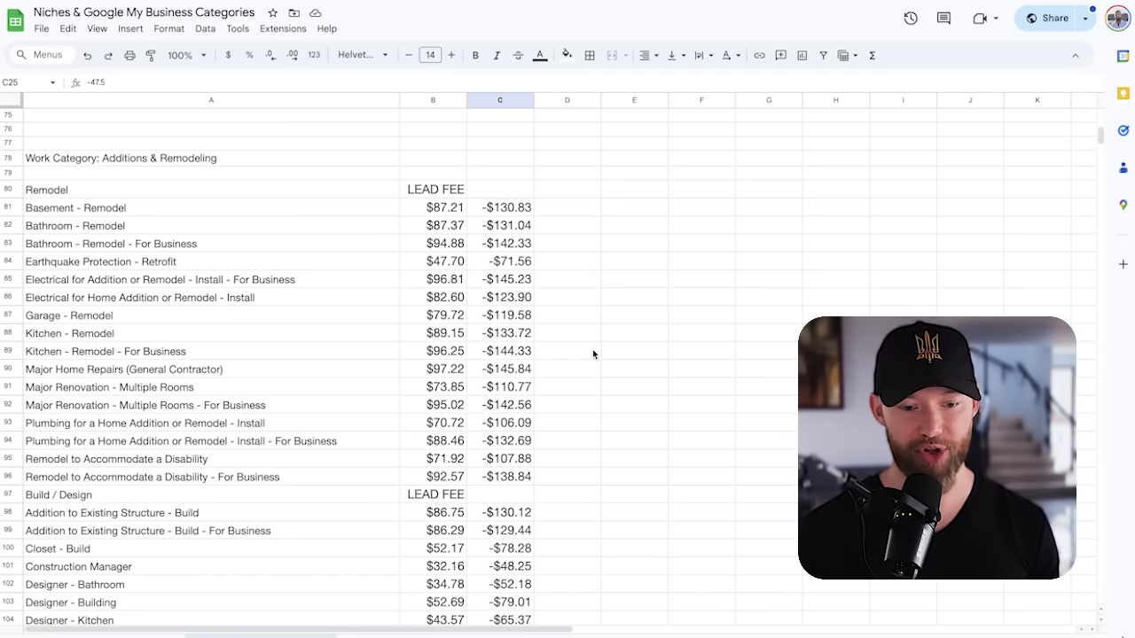
Step: In the Niches & Google My Business Categories sheet, examine the Basement - Remodel lead fee and the work categories down to Awnings
left_click(66, 212)
left_click(512, 215)
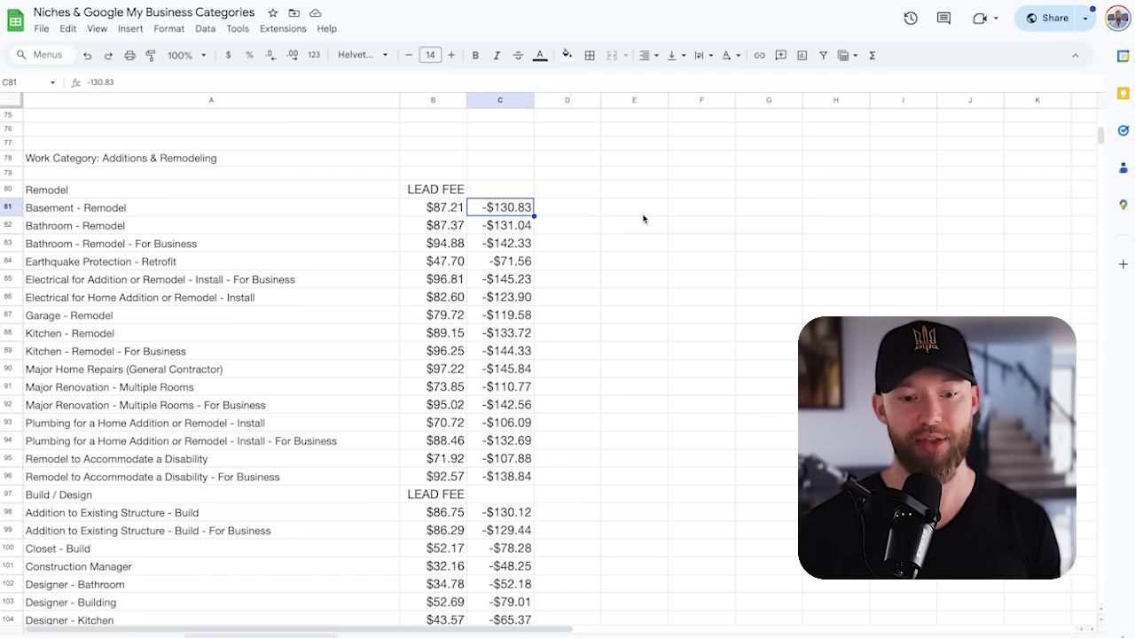
left_click(443, 214)
left_click(521, 215)
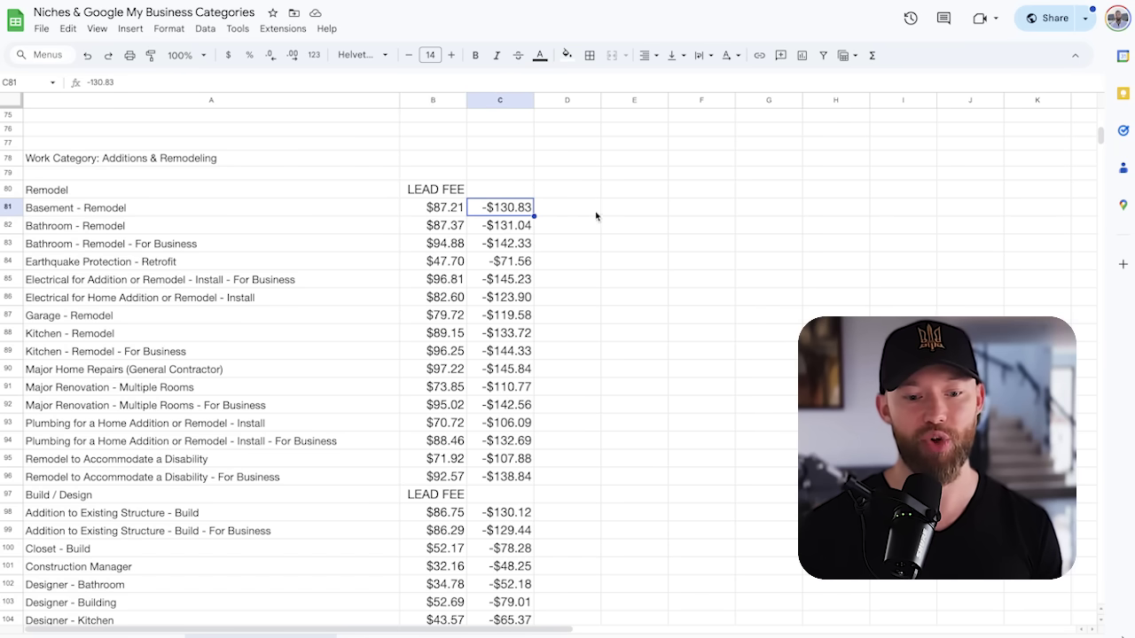
left_click(560, 216)
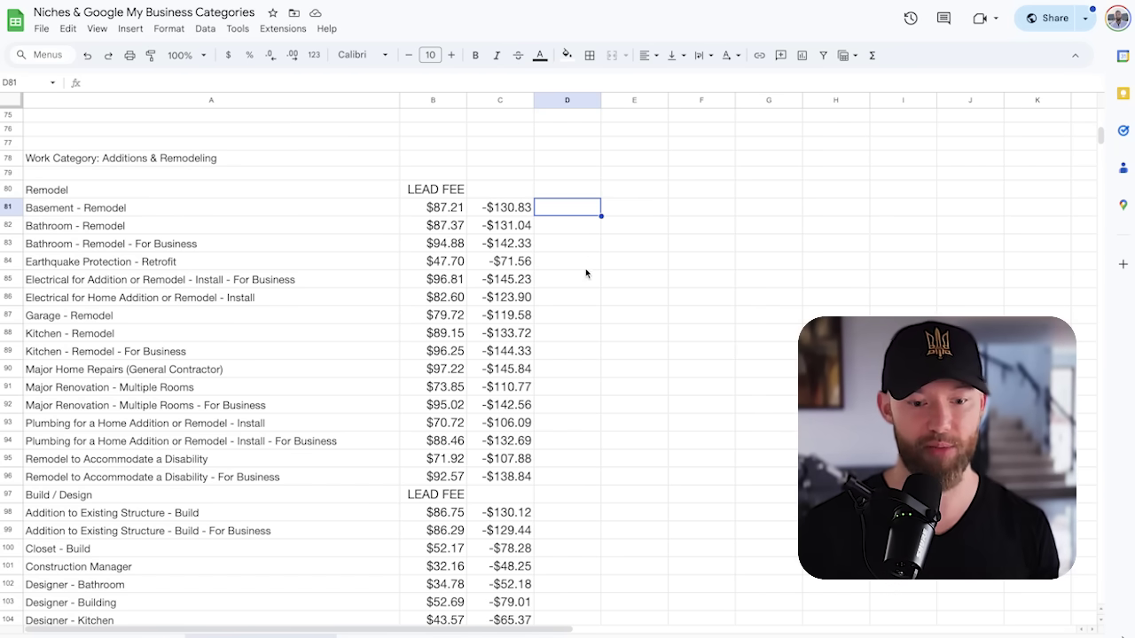
scroll(587, 275, "down", 1)
scroll(587, 275, "down", 20)
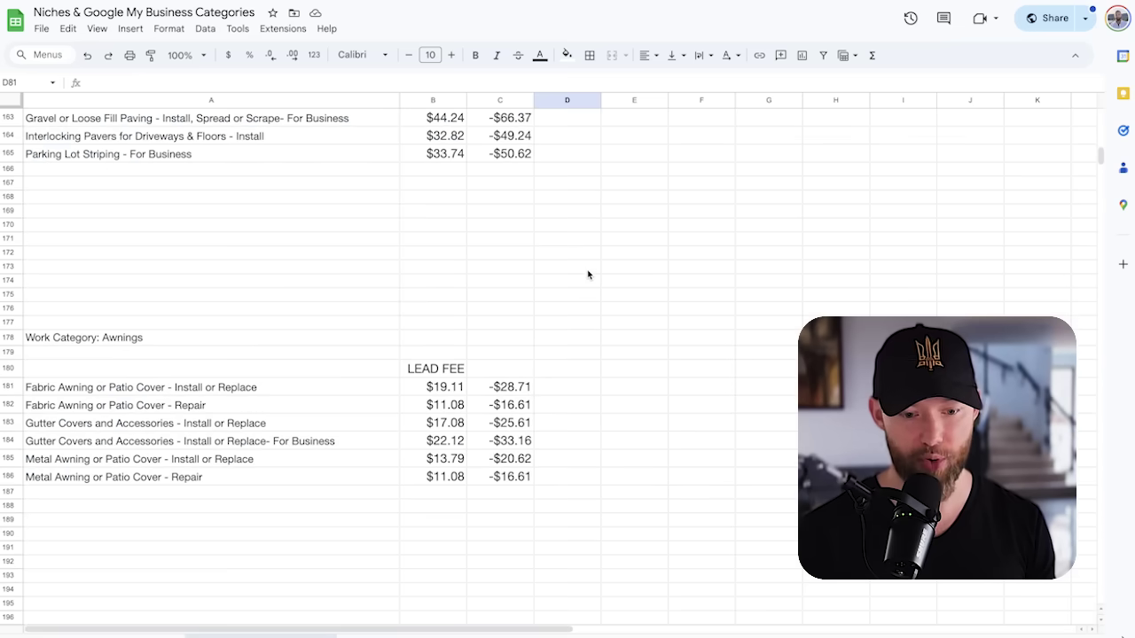
scroll(586, 275, "down", 1)
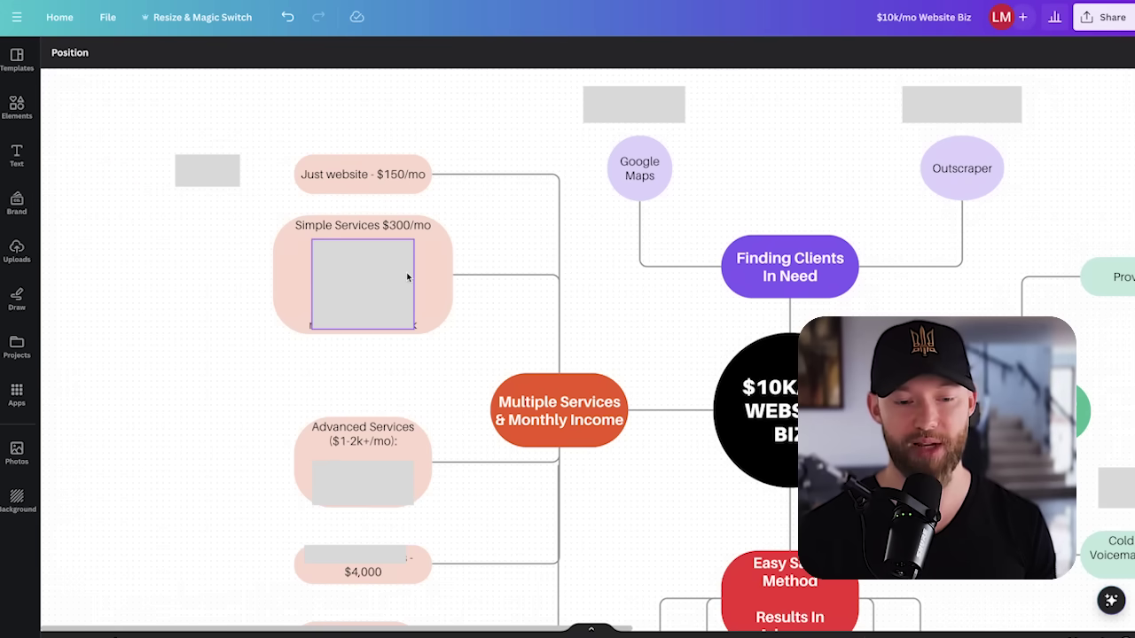
Step: Return to the Canva mind map and move the grey cover off the Simple Services $300/mo node
left_click_drag(406, 272, 236, 275)
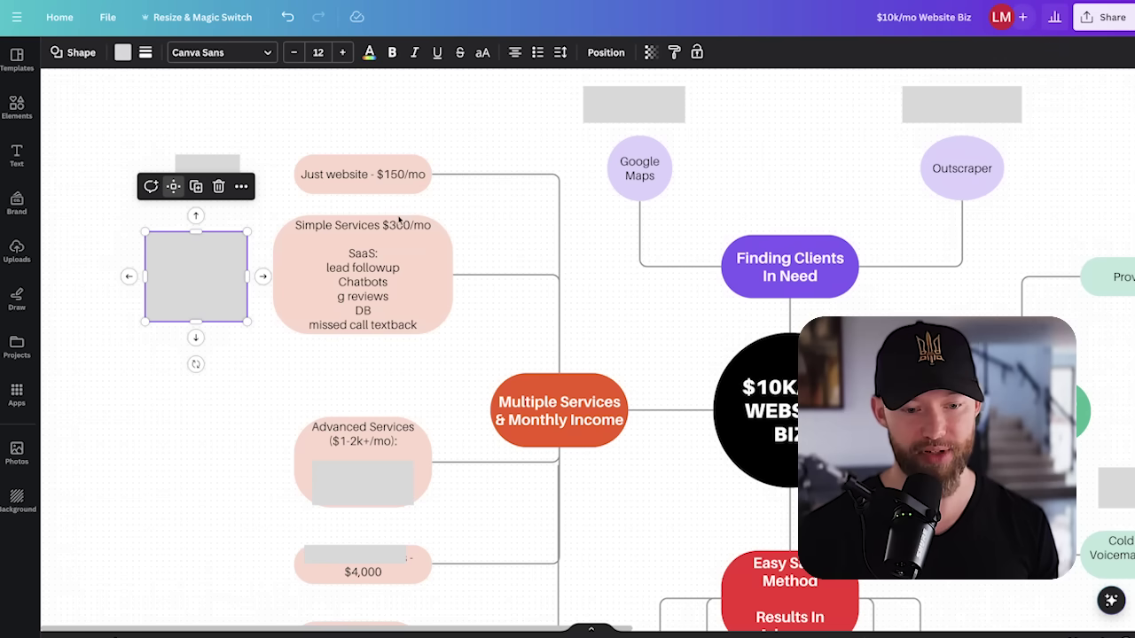
left_click(474, 247)
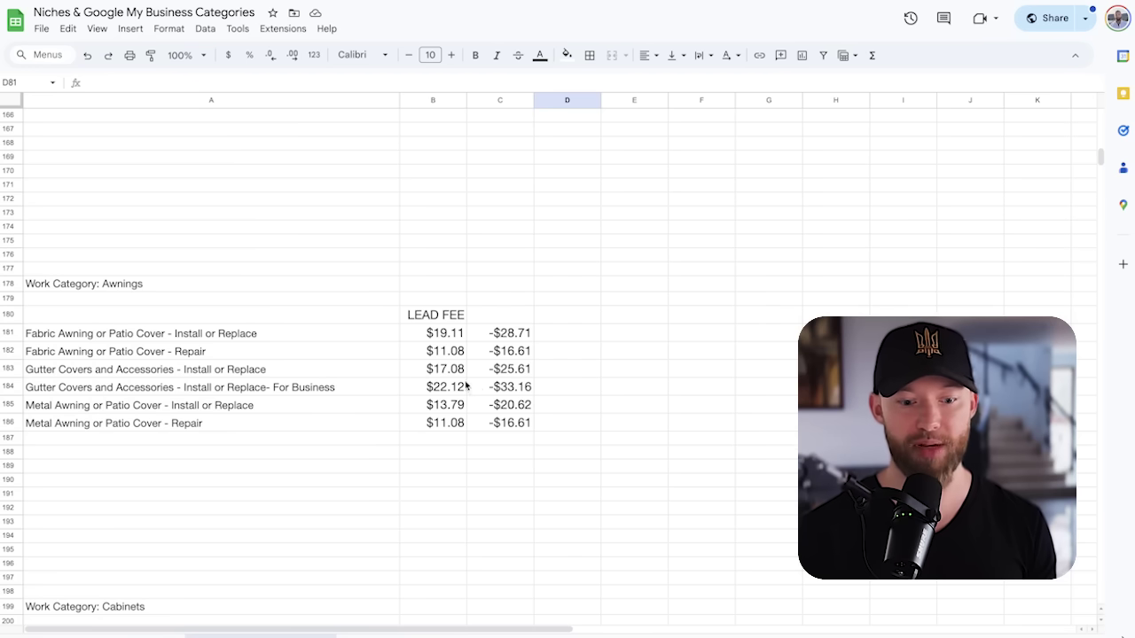
Step: Switch to the niches spreadsheet and look over the lead fees for the Cabinets and Carpenters categories
scroll(462, 389, "down", 10)
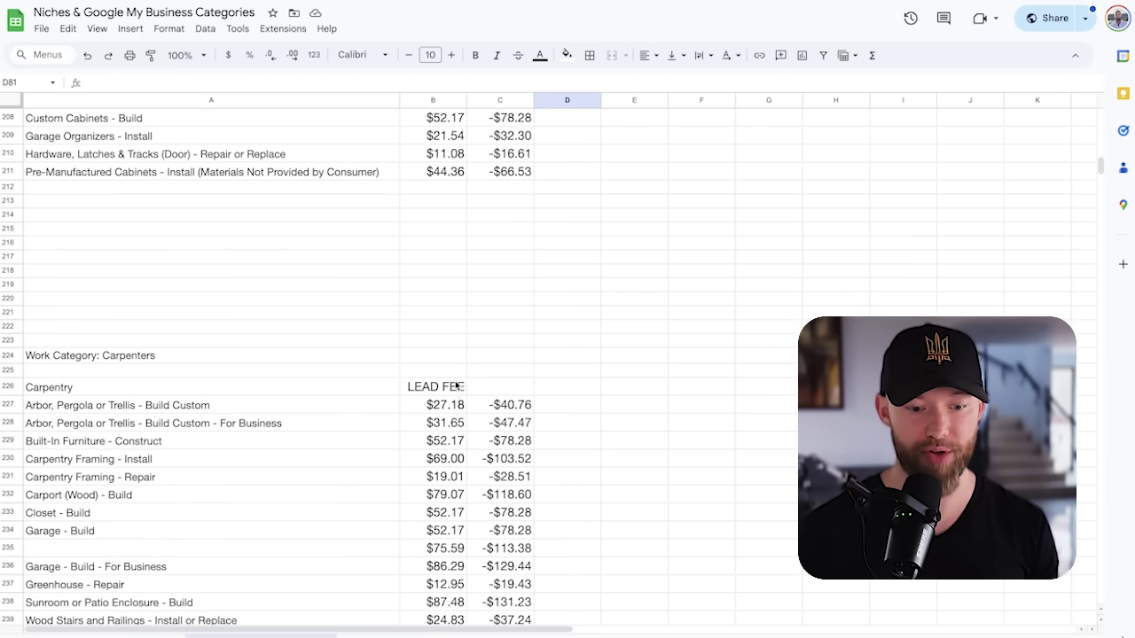
scroll(456, 406, "down", 1)
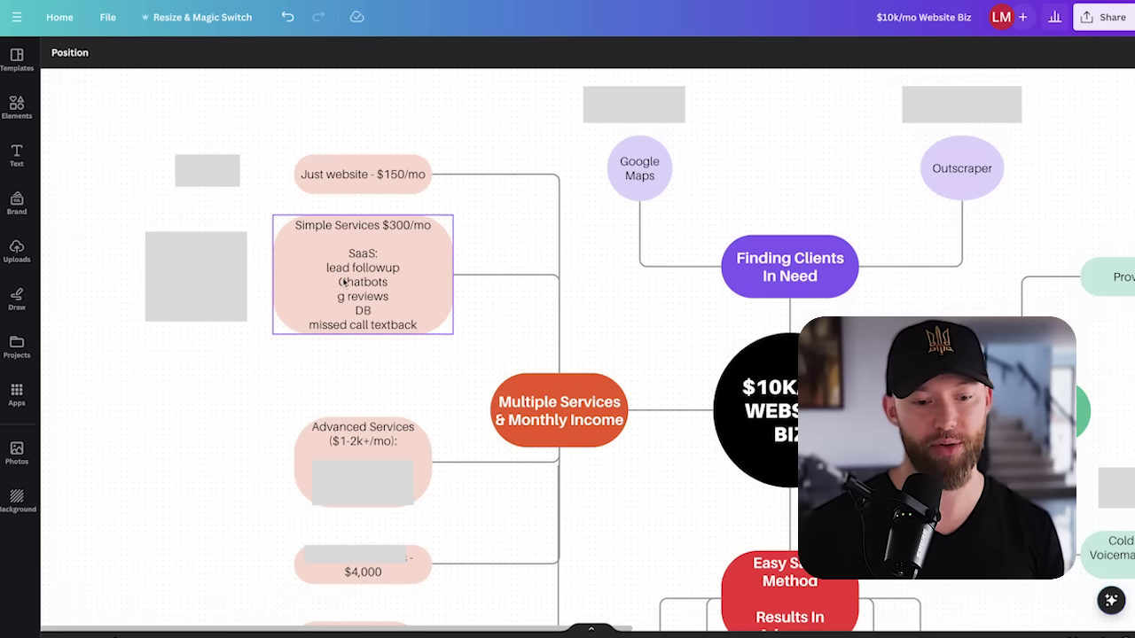
Step: Return to the Canva mind map and move the grey covers off the Advanced Services and Custom Websites - $4,000 nodes
scroll(344, 282, "down", 3)
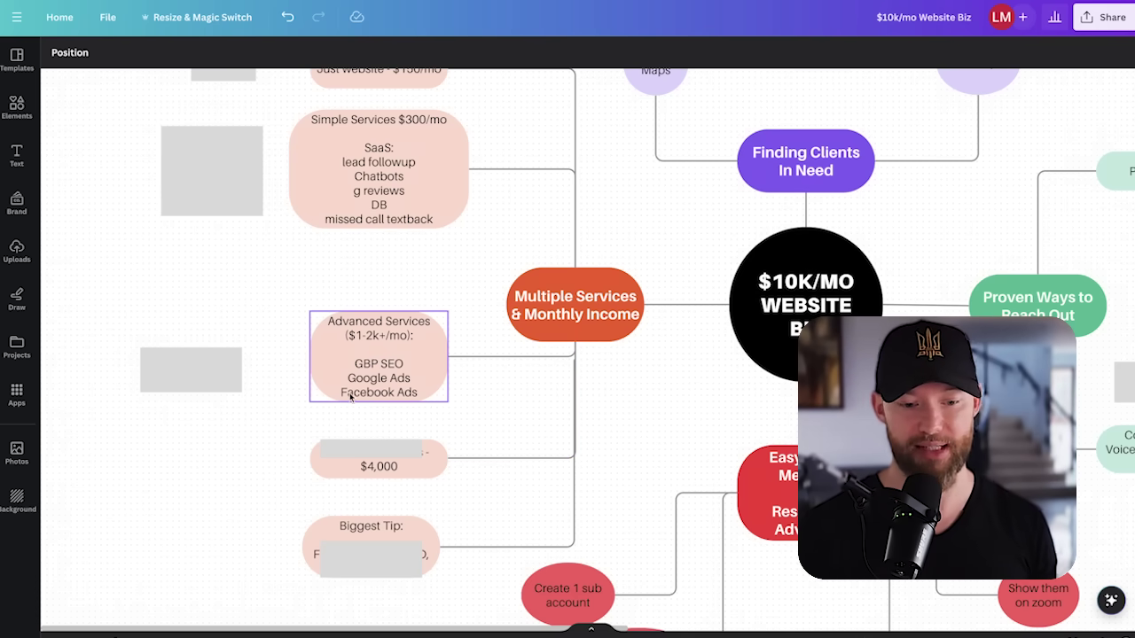
left_click_drag(381, 453, 196, 450)
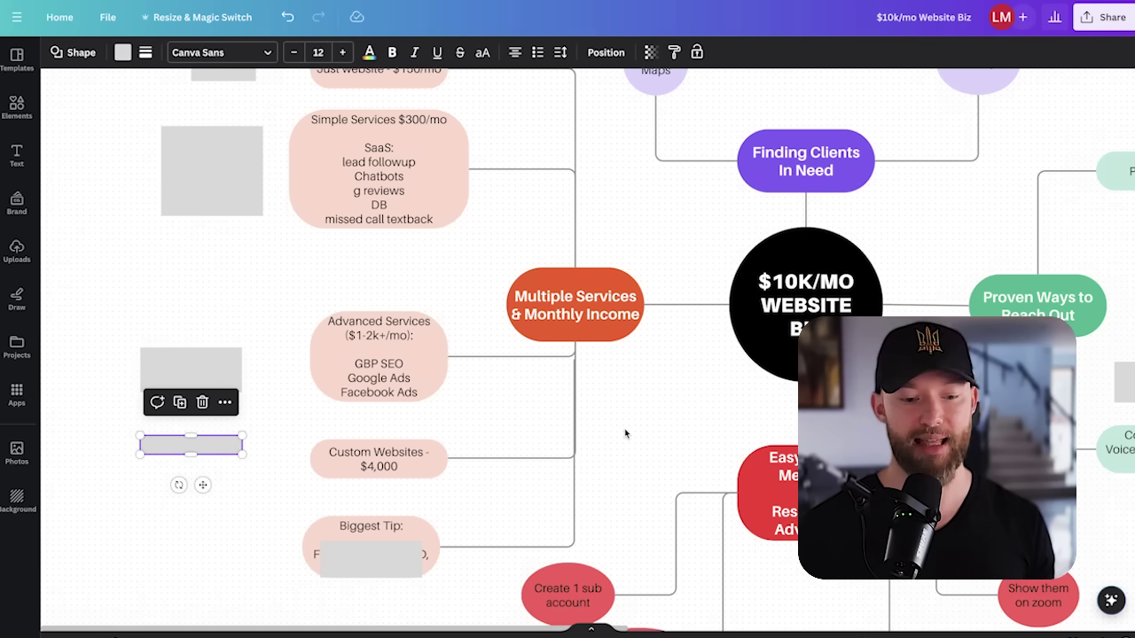
scroll(625, 433, "down", 3)
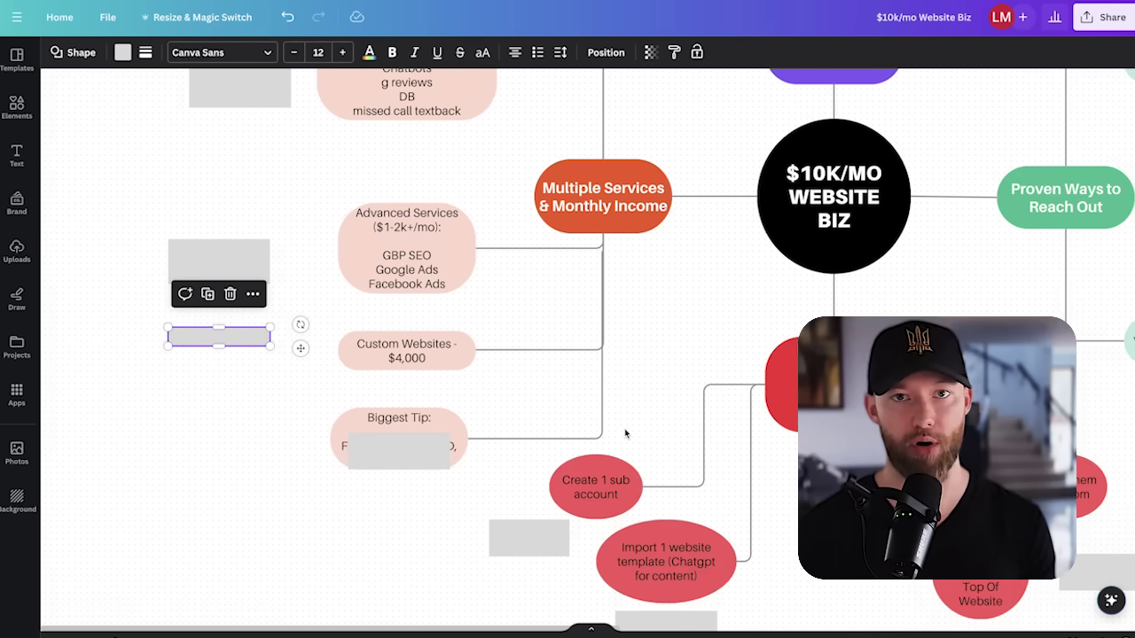
left_click(285, 470)
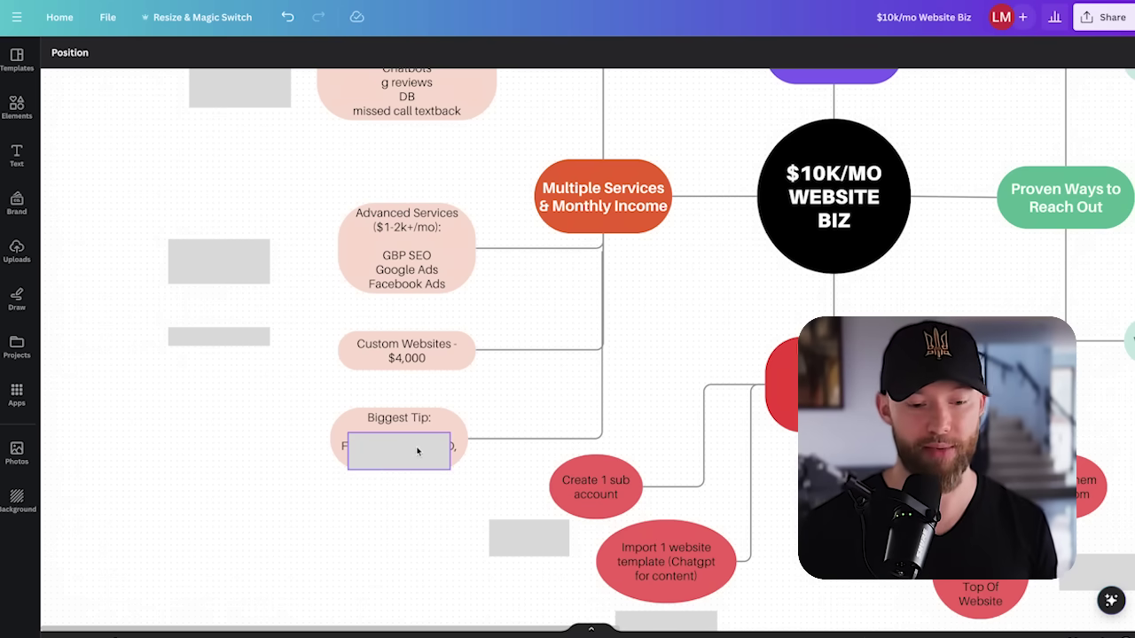
Step: Move the grey cover off the Biggest Tip node and return to the service nodes above it
left_click_drag(417, 450, 251, 458)
left_click(430, 507)
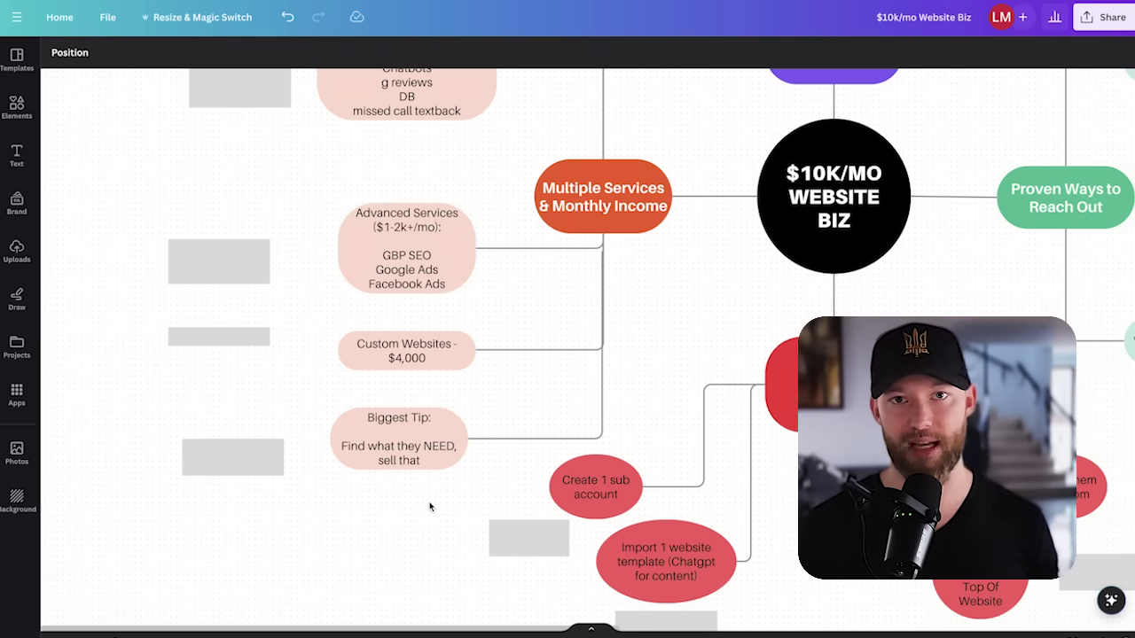
scroll(431, 504, "up", 3)
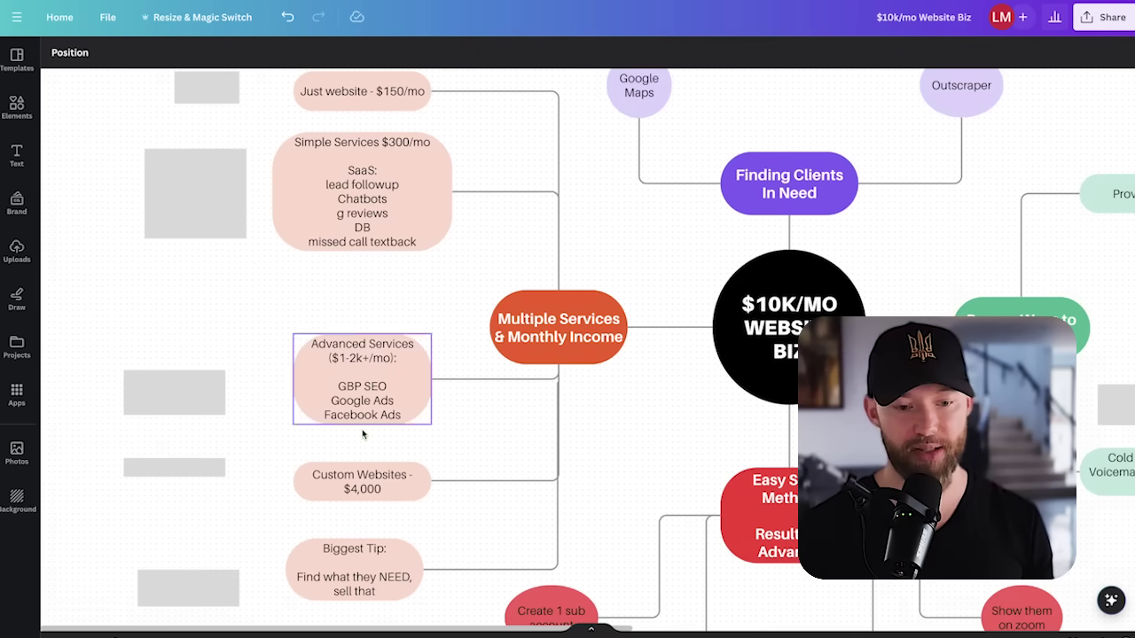